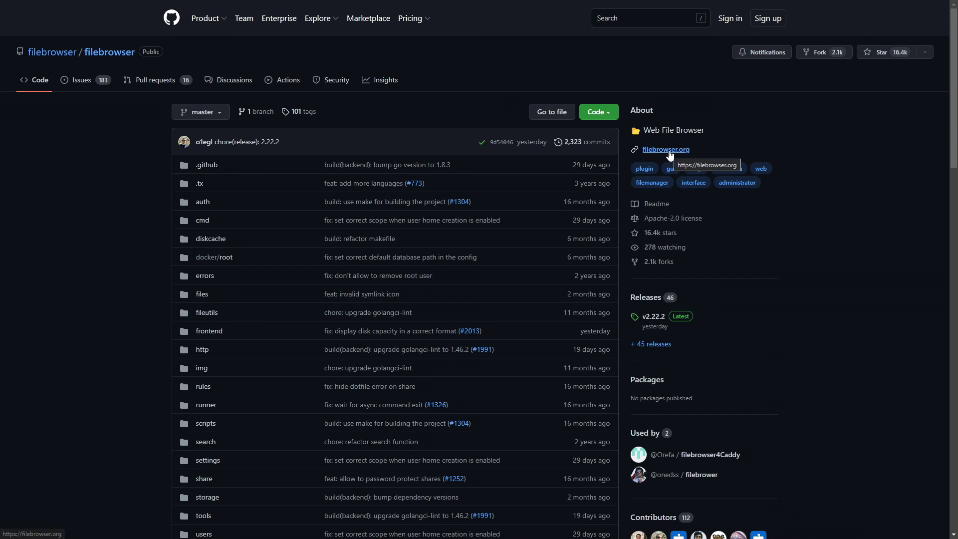
# Scroll the filebrowser GitHub README and follow the filebrowser.org/features link
pyautogui.scroll(-15, 700, 142)
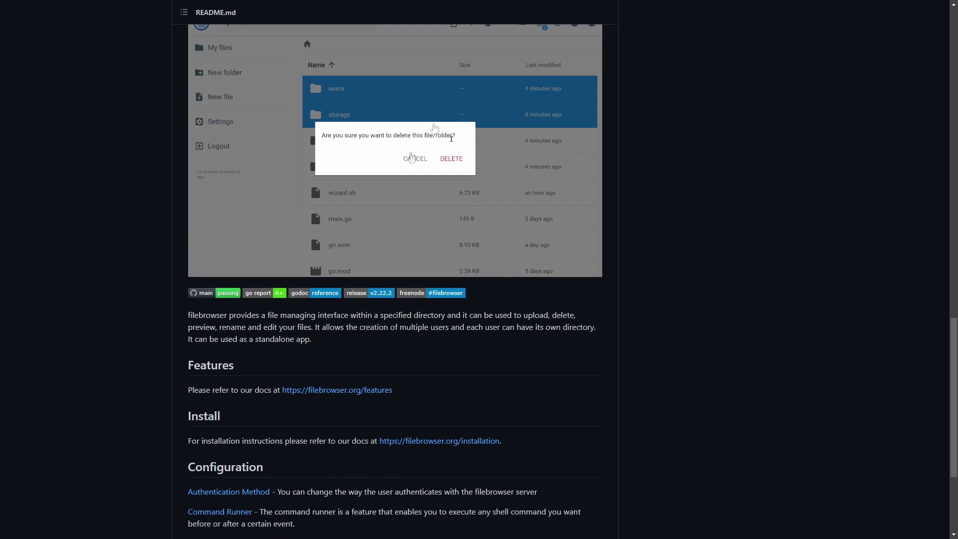
pyautogui.scroll(-4, 549, 218)
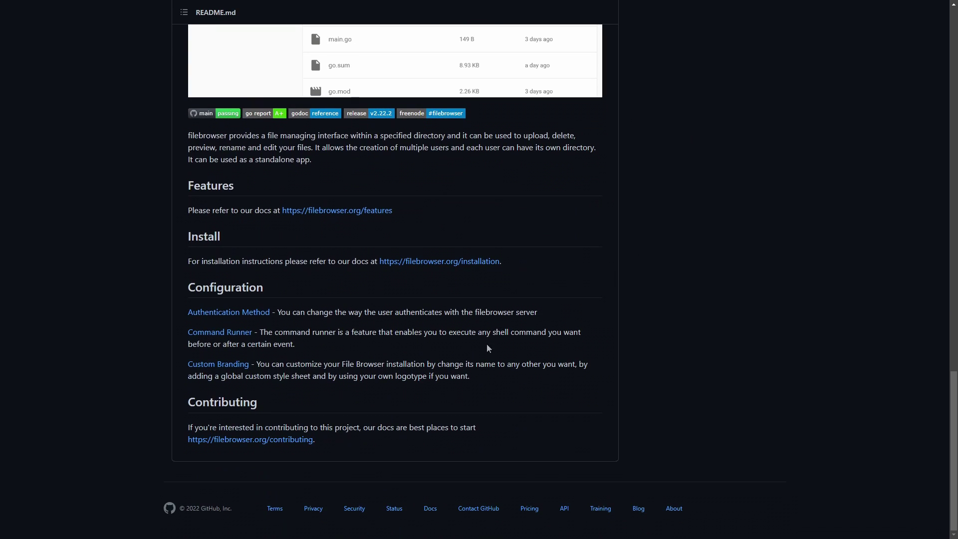
pyautogui.click(337, 212)
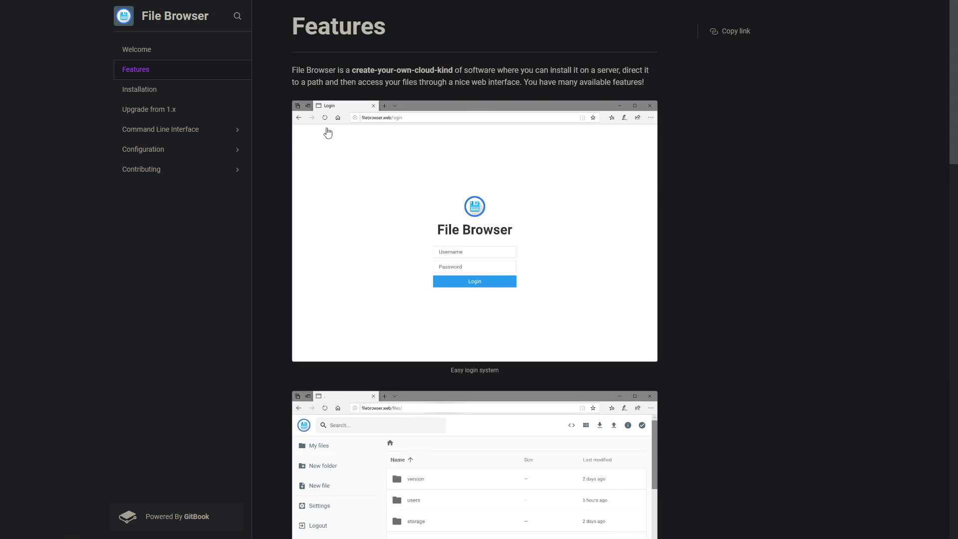
# Skim the docs Features page, then go to the Installation page from the sidebar
pyautogui.scroll(-1, 461, 179)
pyautogui.scroll(-10, 461, 179)
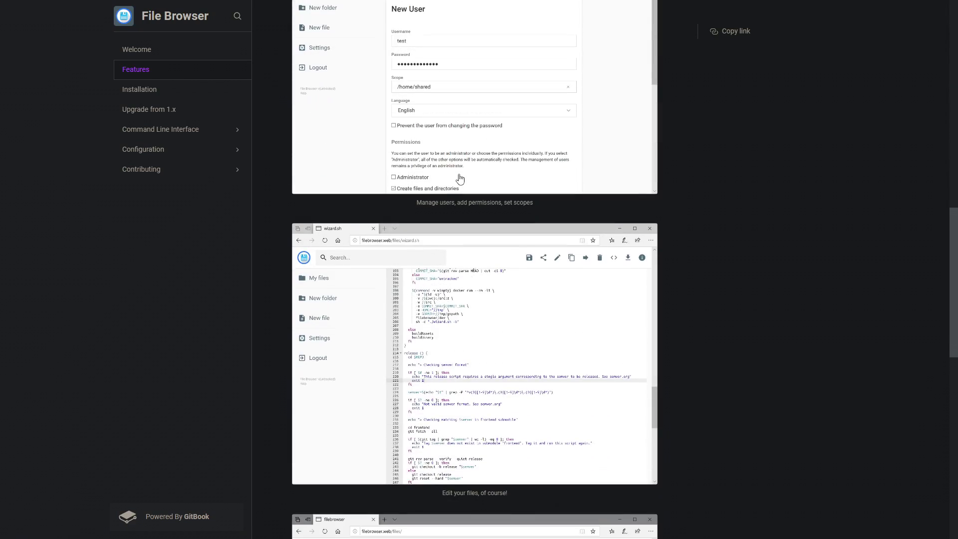
pyautogui.scroll(-10, 459, 179)
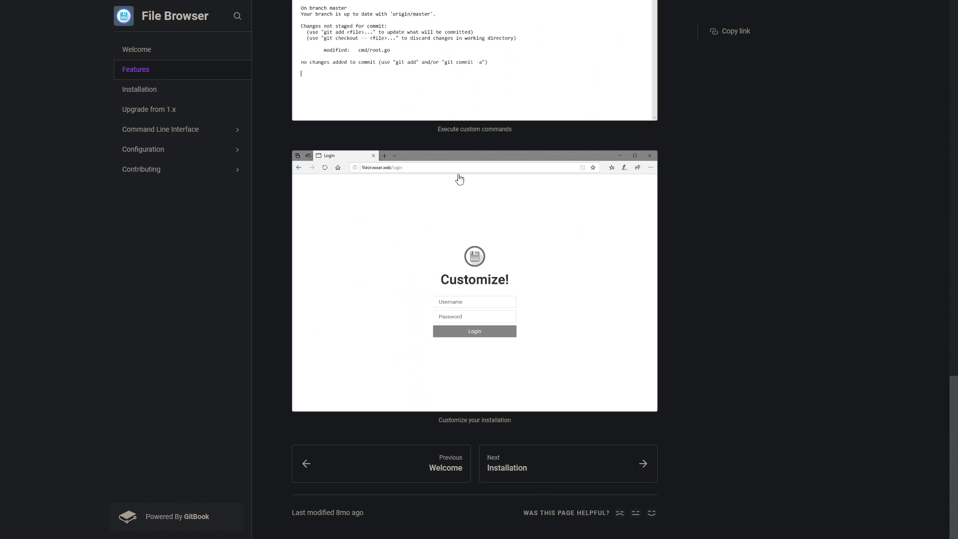
pyautogui.scroll(15, 459, 178)
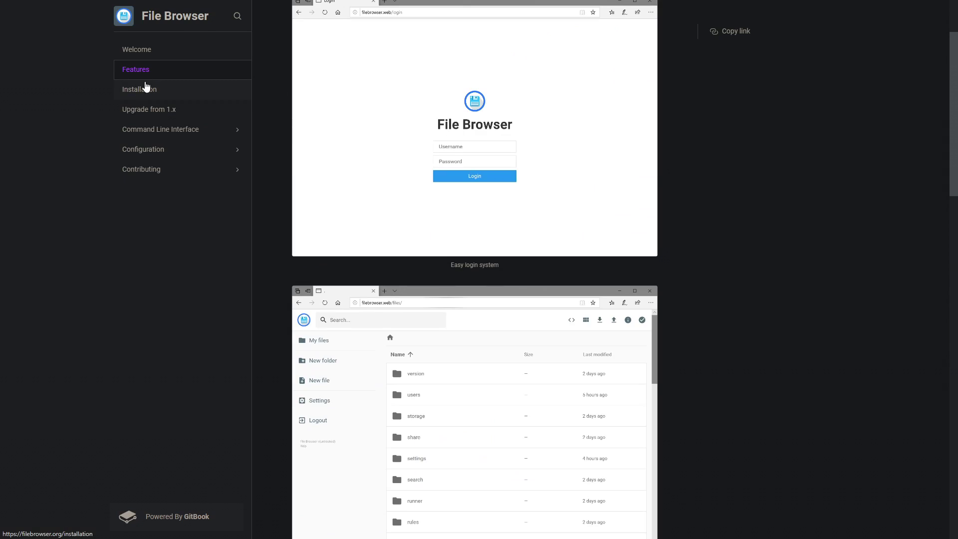
pyautogui.click(139, 89)
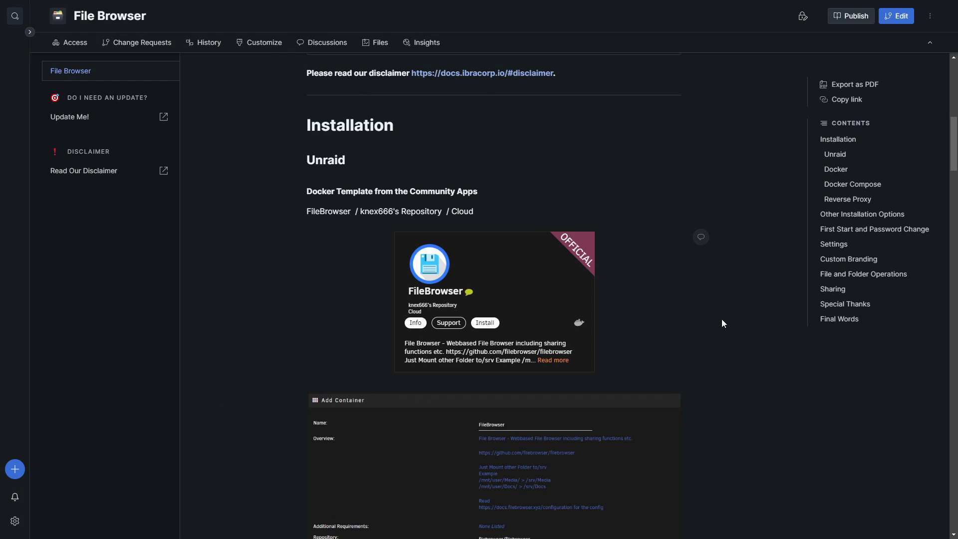
pyautogui.scroll(-8, 703, 317)
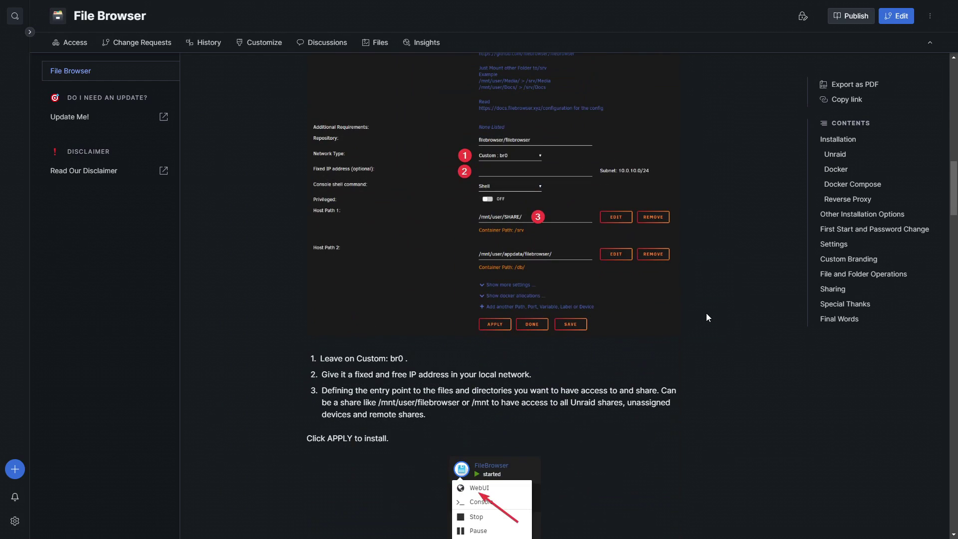
pyautogui.scroll(-15, 695, 310)
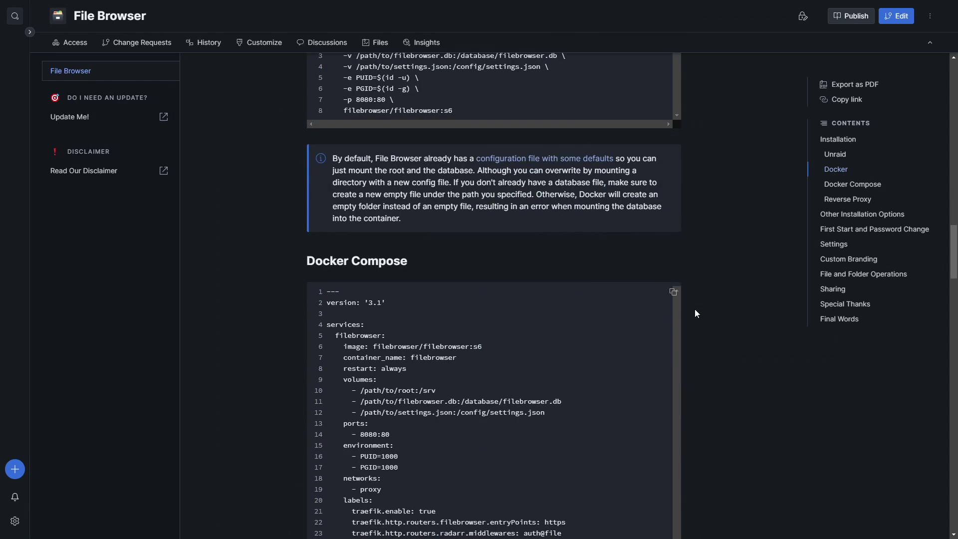
pyautogui.scroll(-4, 695, 310)
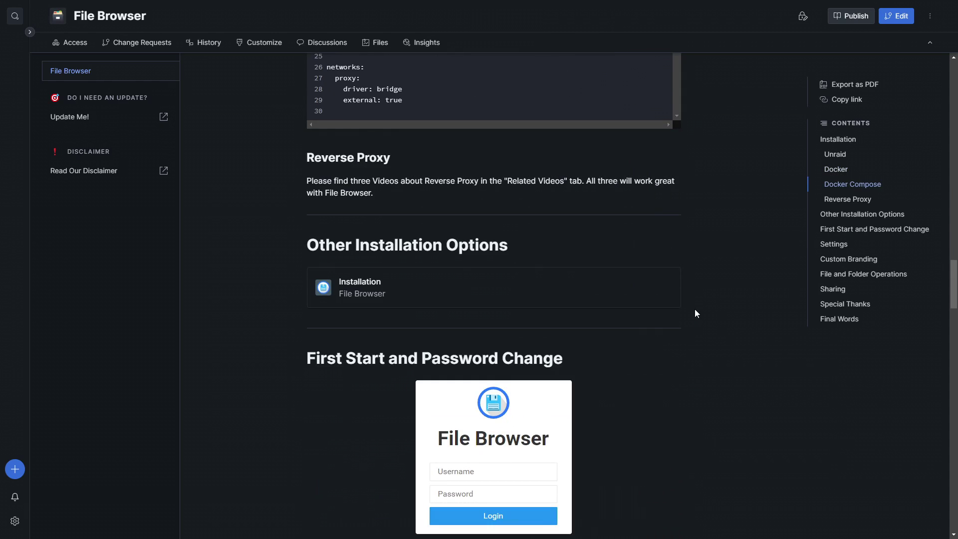
pyautogui.scroll(20, 701, 298)
pyautogui.scroll(-5, 701, 298)
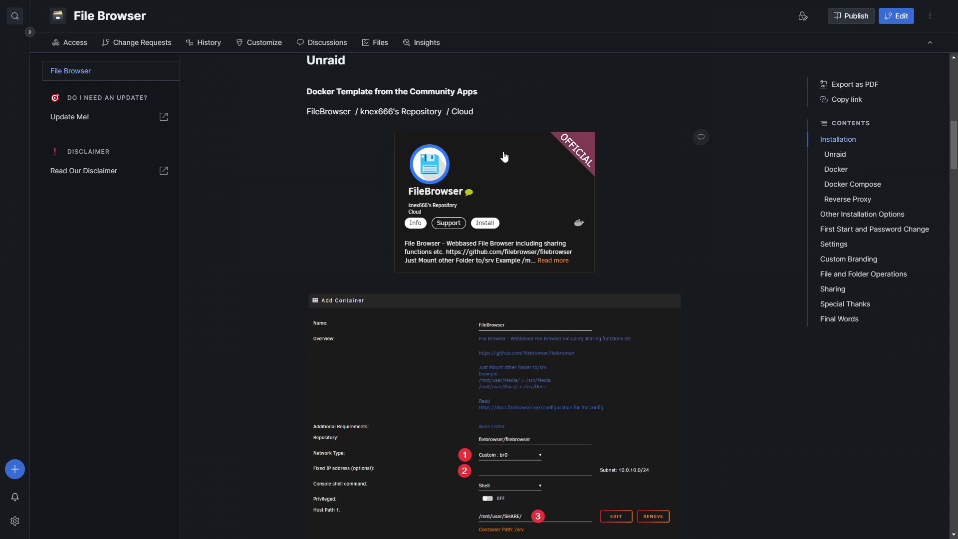
pyautogui.scroll(-4, 434, 234)
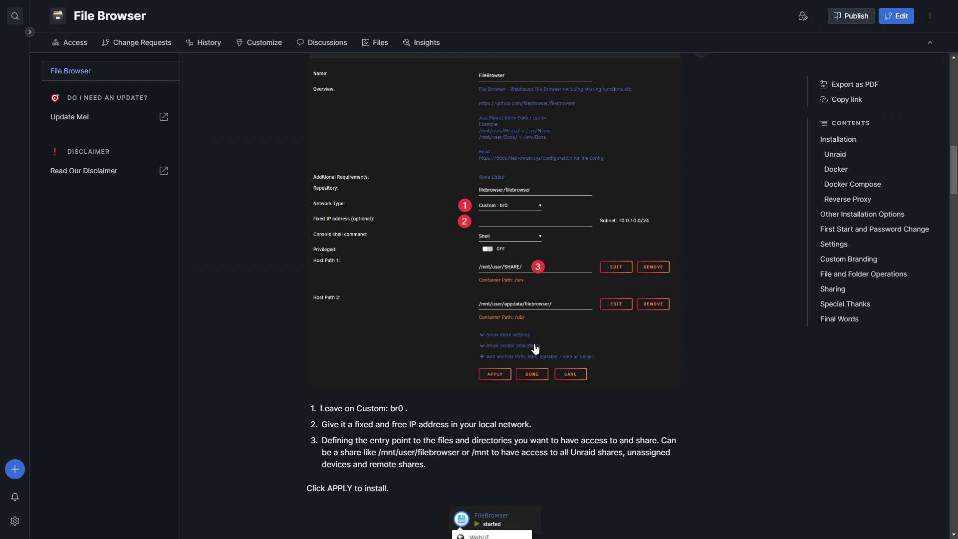
# Read through the Ibracorp guide's Docker run and Docker Compose examples
pyautogui.scroll(-3, 579, 327)
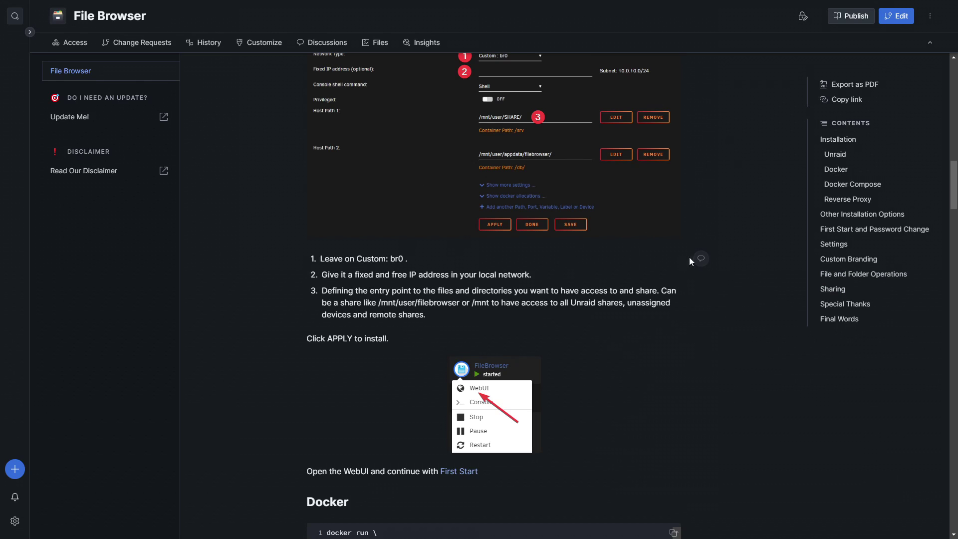
pyautogui.scroll(-7, 595, 292)
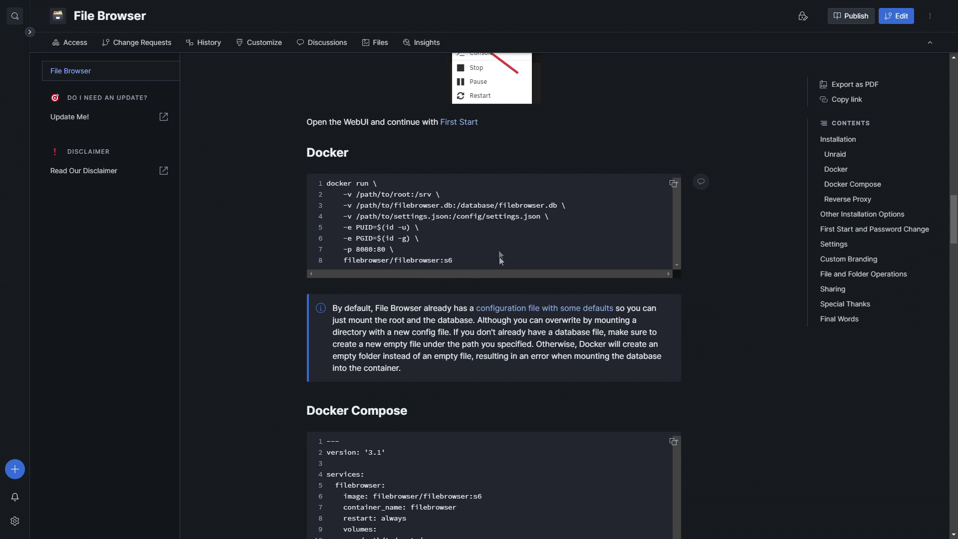
pyautogui.scroll(-8, 263, 264)
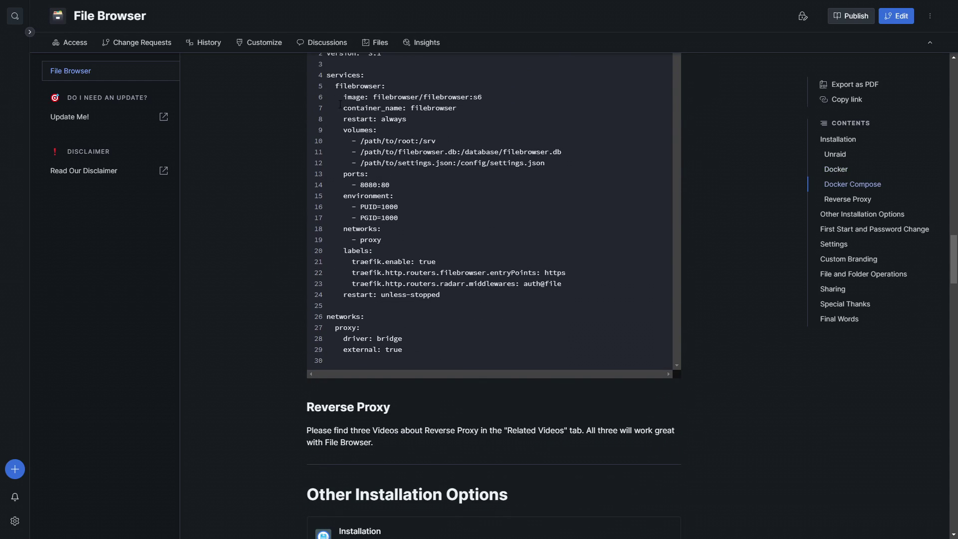
pyautogui.scroll(2, 402, 164)
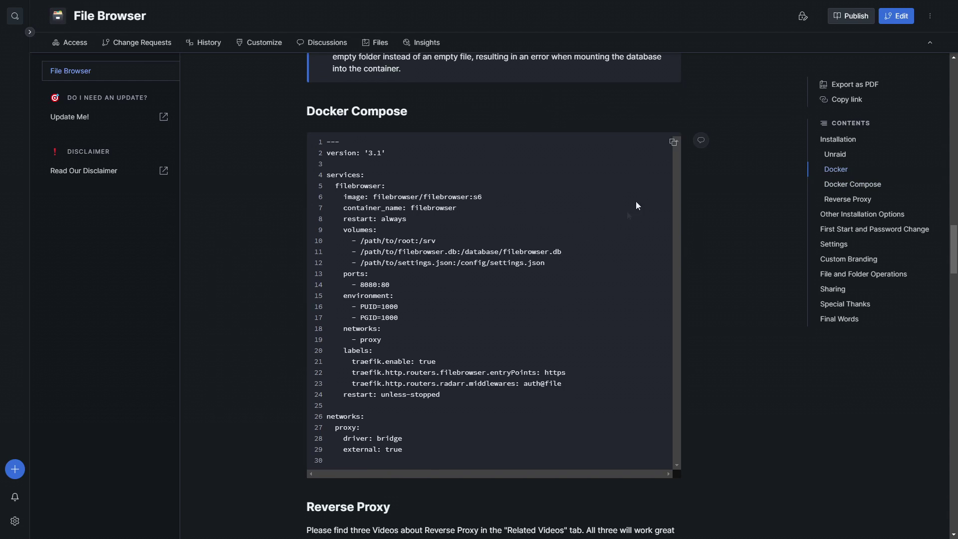
pyautogui.scroll(15, 548, 300)
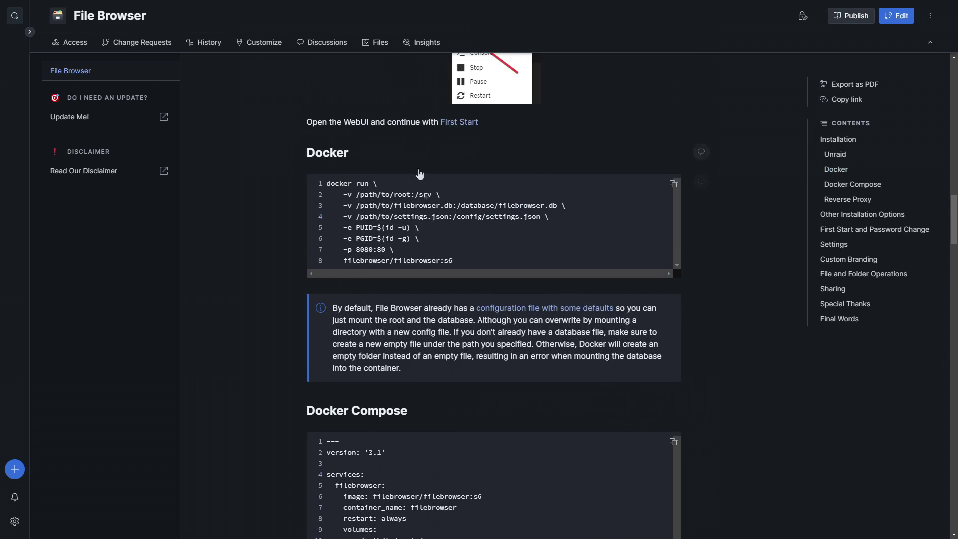
pyautogui.scroll(-14, 432, 220)
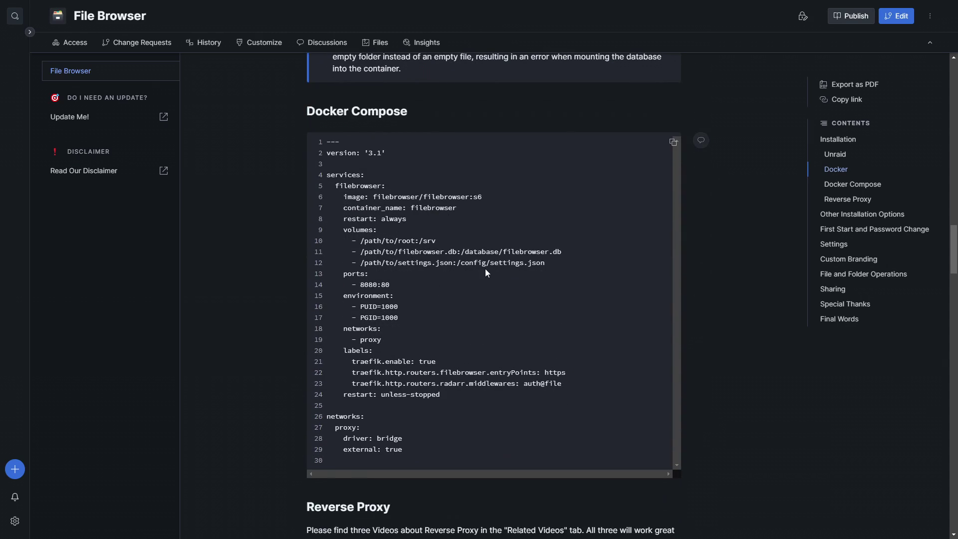
pyautogui.scroll(12, 468, 284)
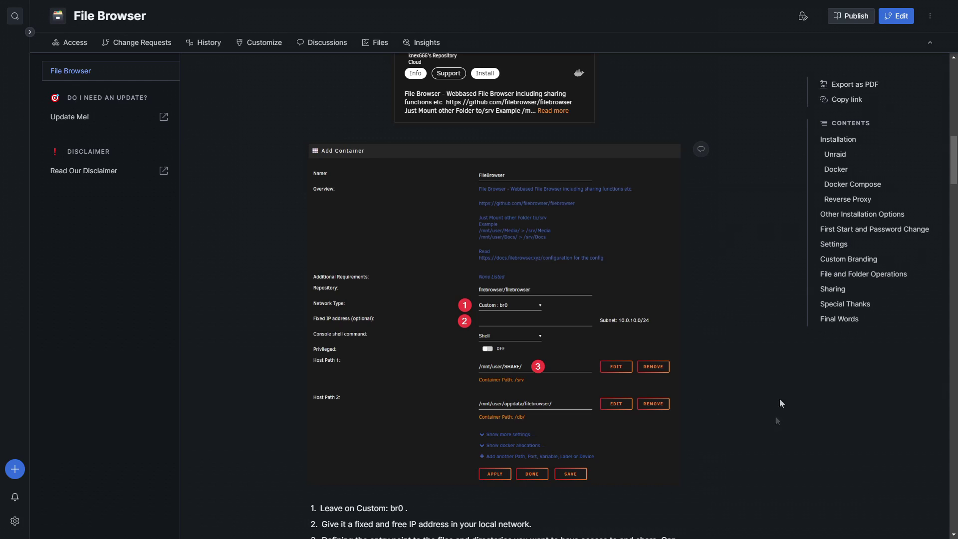
pyautogui.scroll(-12, 556, 295)
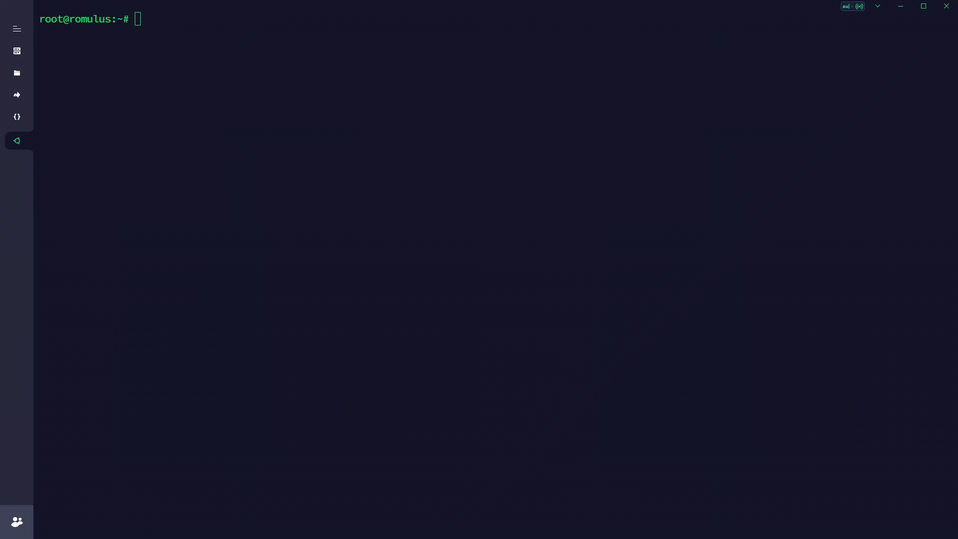
# Create the /opt/filebrowser folder and move into it
pyautogui.click(163, 19)
pyautogui.write('mkdir /opt/filebrowser')
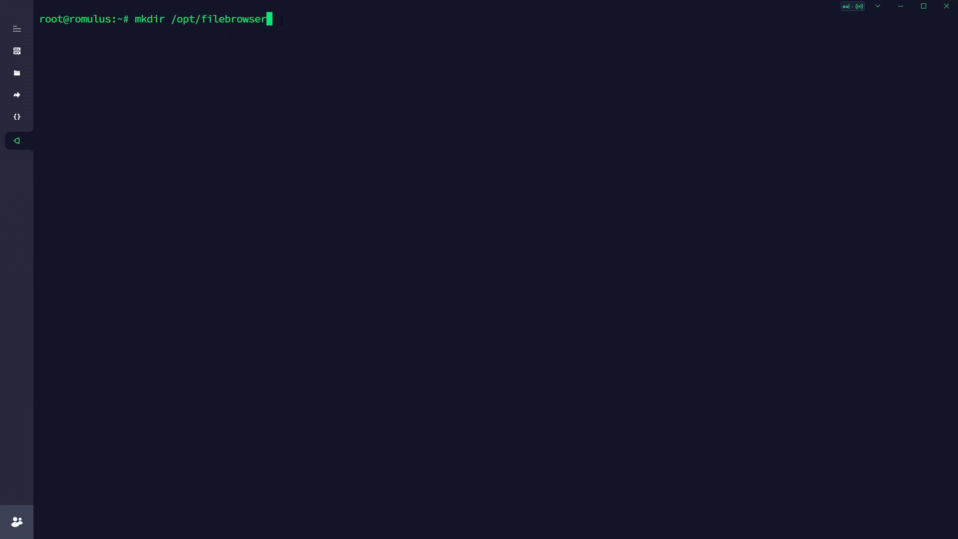
pyautogui.press('Return')
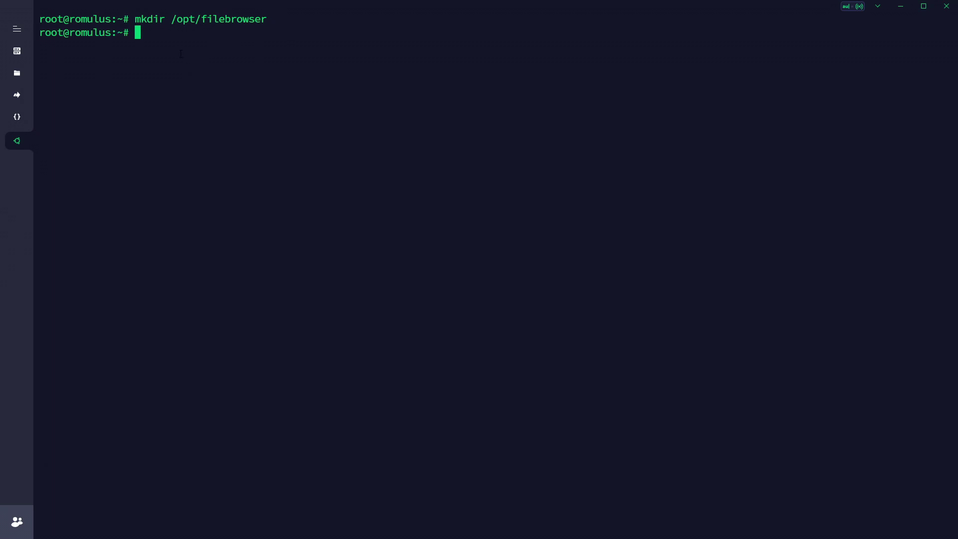
pyautogui.write('cd /opt/filebrowser/')
pyautogui.press('Return')
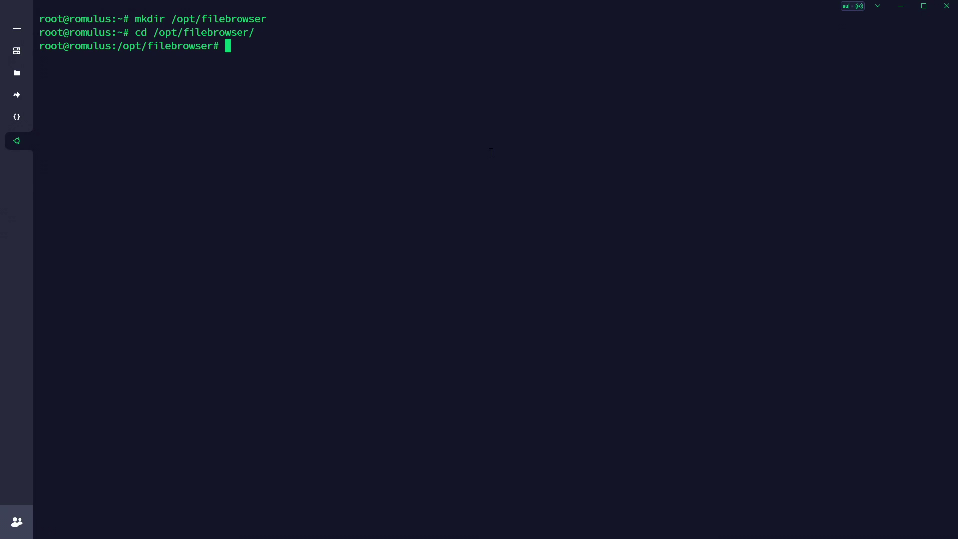
# Create the database and config folders and list them to confirm
pyautogui.write('mkdir database')
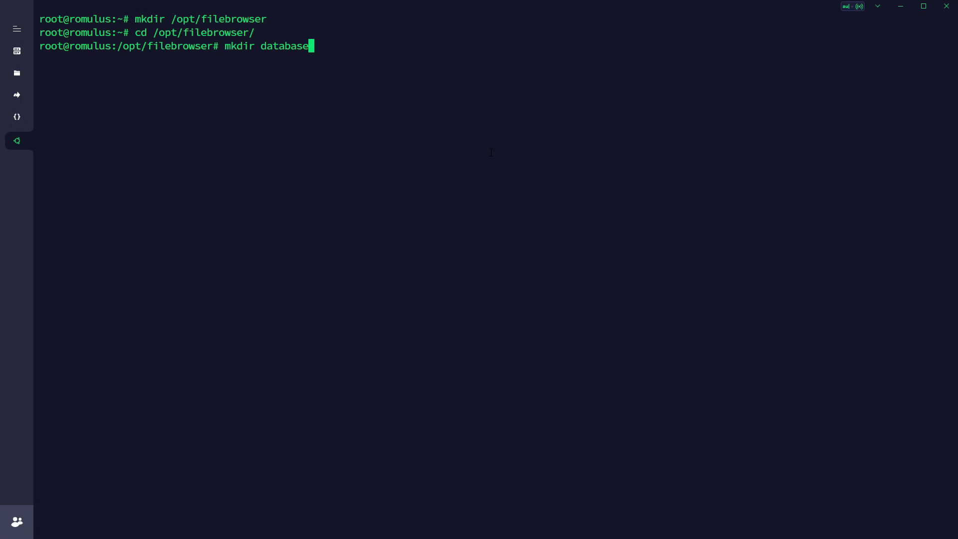
pyautogui.press('Return')
pyautogui.write('mkdir config')
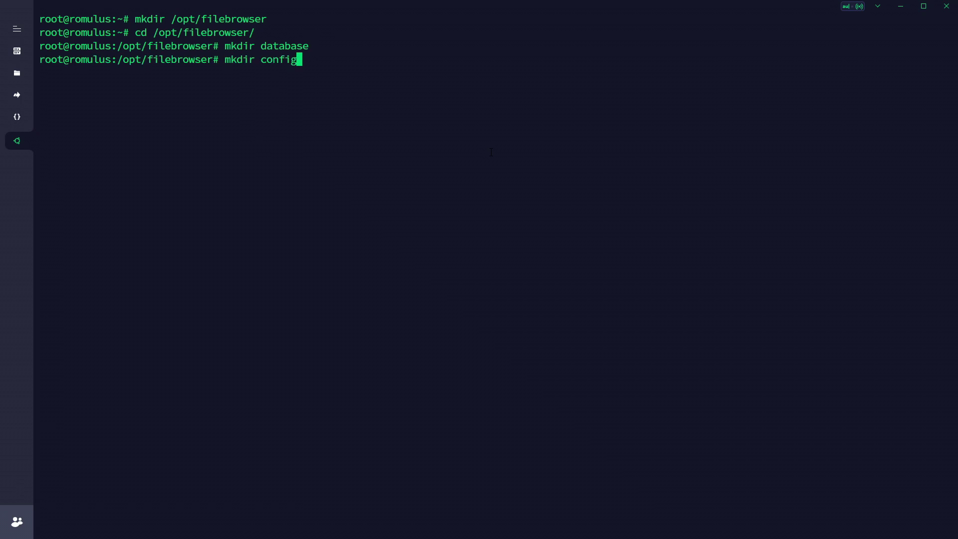
pyautogui.press('Return')
pyautogui.write('ls')
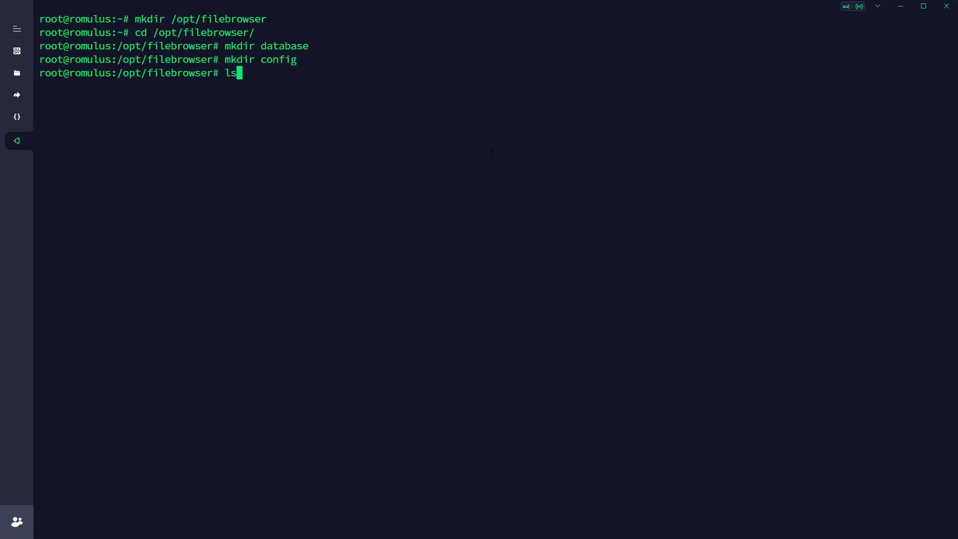
pyautogui.press('Return')
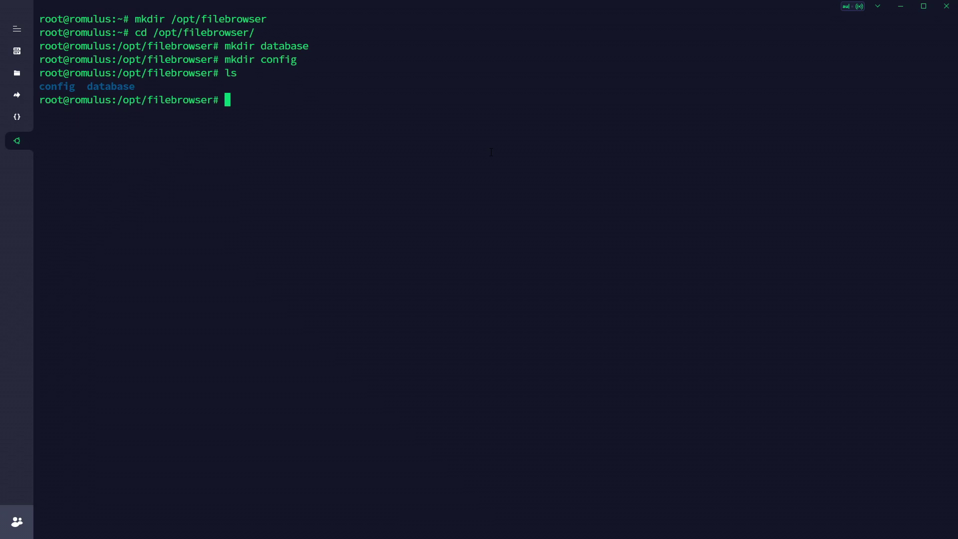
# Enter the config folder and begin a touch filebrowser.db command
pyautogui.write('cd config')
pyautogui.press('Return')
pyautogui.write('ls')
pyautogui.press('Return')
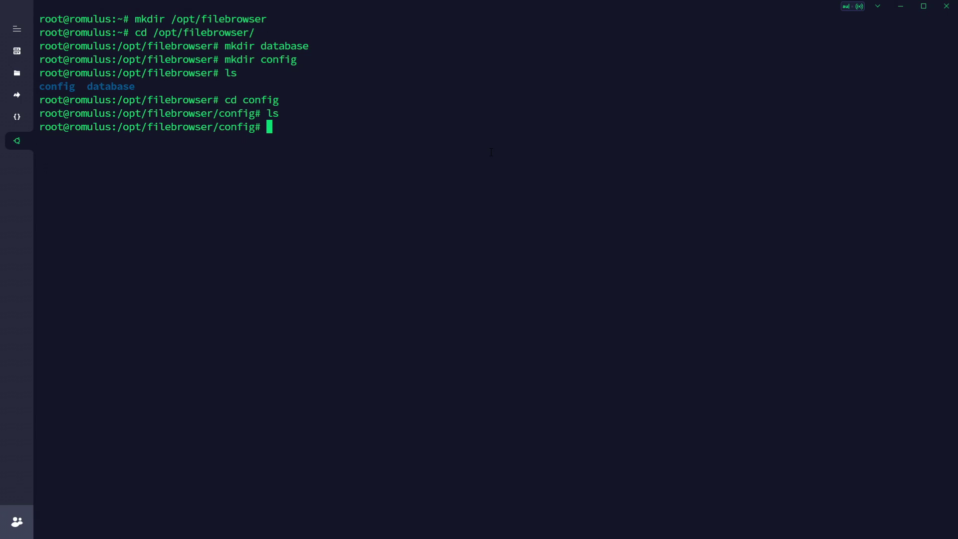
pyautogui.write('touch filebrowser.db')
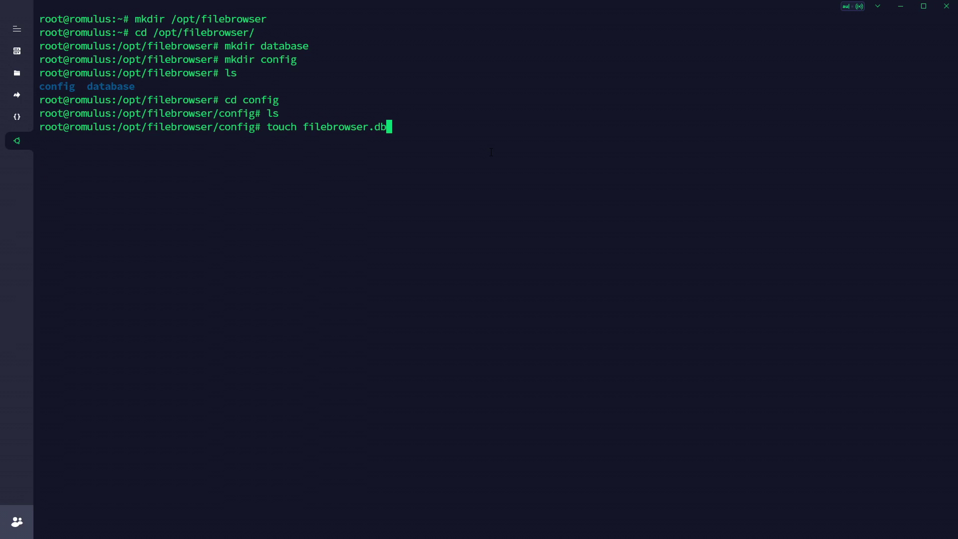
# Create the empty filebrowser.db in config, confirm it, and go back up
pyautogui.press('Return')
pyautogui.write('ls')
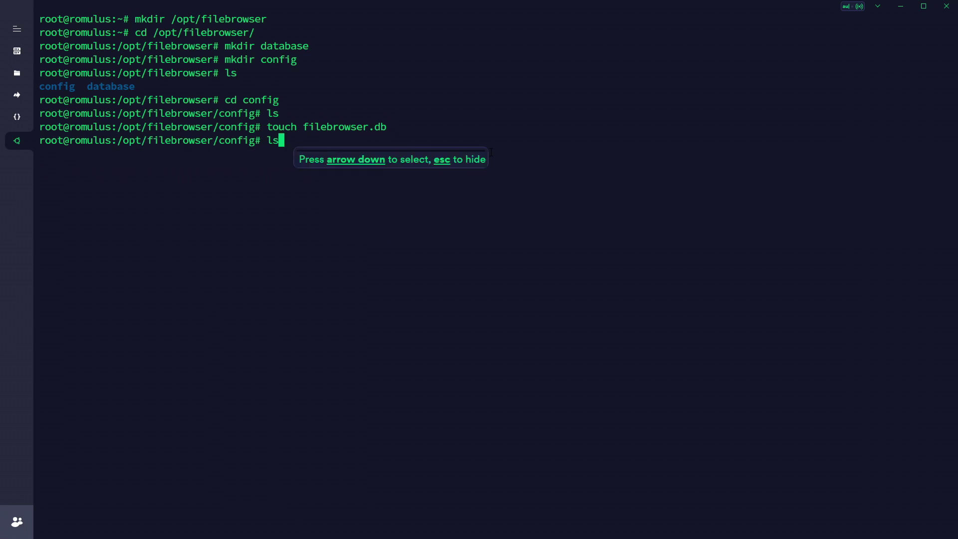
pyautogui.press('Return')
pyautogui.write('cd ..')
pyautogui.press('Return')
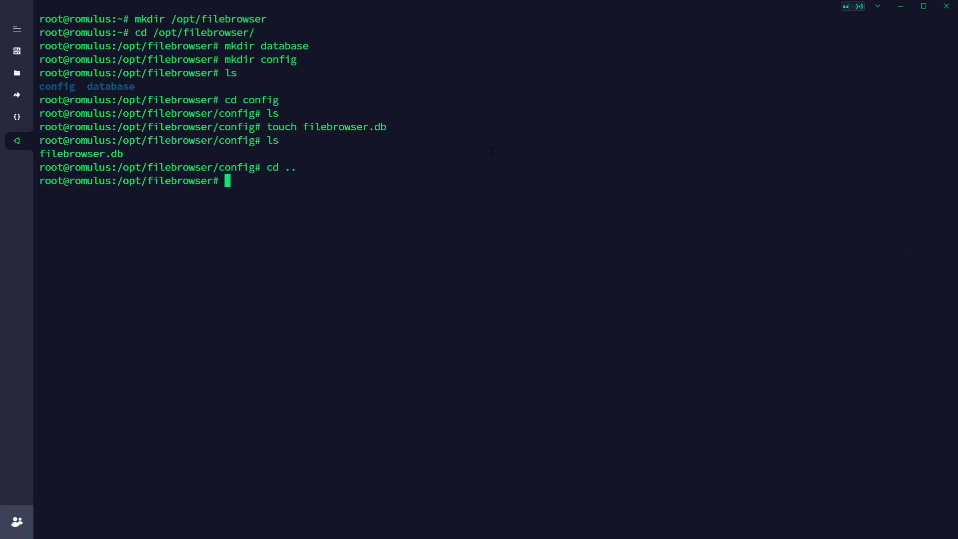
# Create settings.json in database, return to /opt/filebrowser, and paste the /opt permission commands
pyautogui.write('cd database')
pyautogui.press('Return')
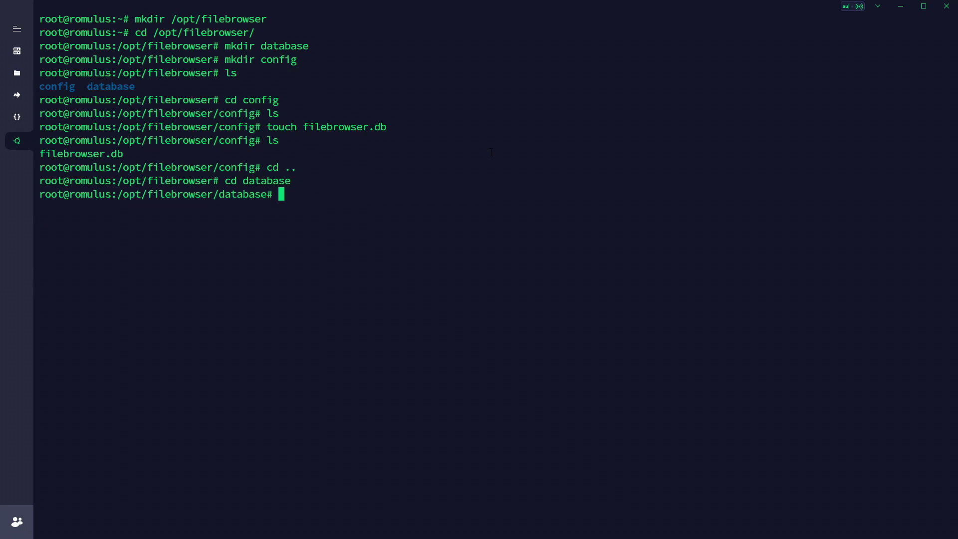
pyautogui.write('touch settings.json')
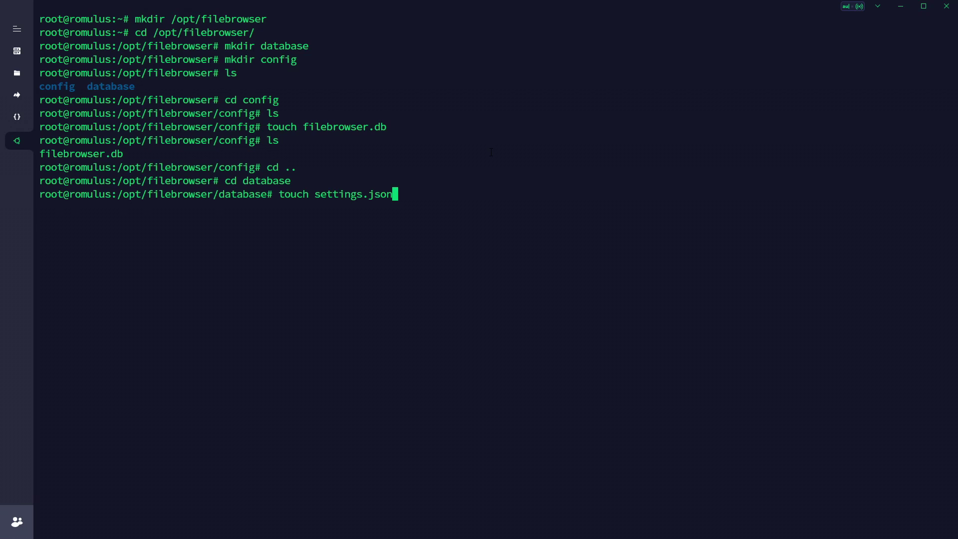
pyautogui.press('Return')
pyautogui.write('ls')
pyautogui.press('Return')
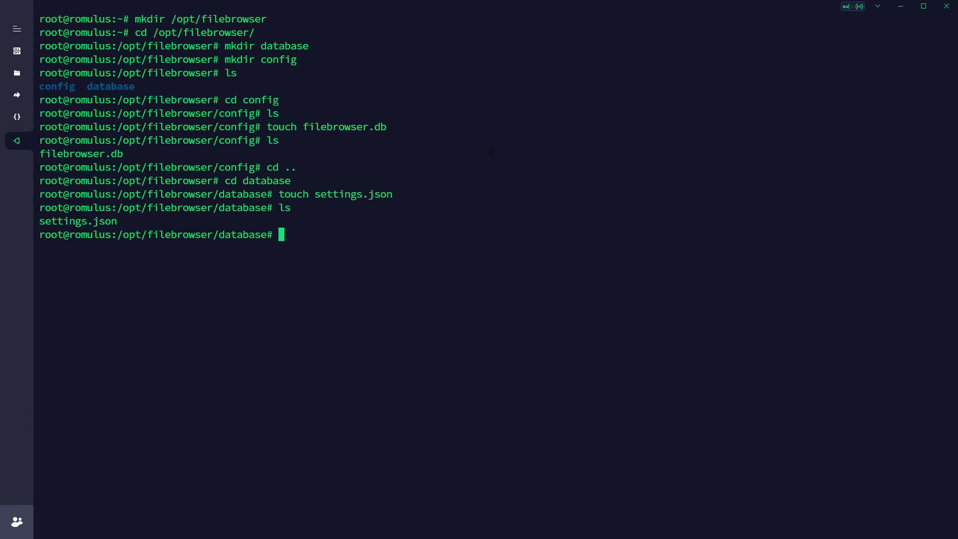
pyautogui.write('cd ..')
pyautogui.press('Return')
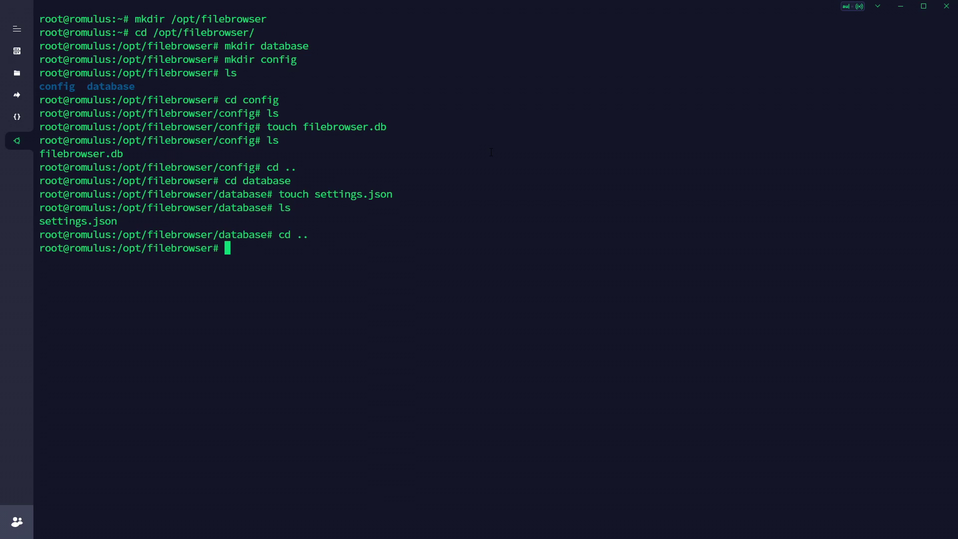
pyautogui.write('sudo chown -R 1000:1000 /opt/*; chmod -R 777 /opt/* chmod 600 /opt/traefik/acme.json')
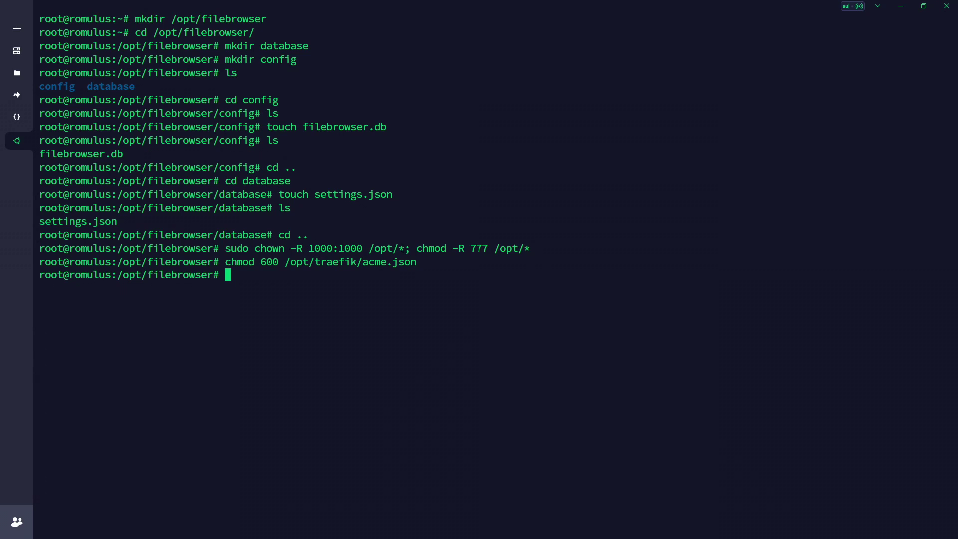
# Explain the chown 1000:1000, chmod 777 and acme.json 600 commands by highlighting their parts
pyautogui.moveTo(399, 247); pyautogui.dragTo(402, 248)
pyautogui.moveTo(525, 247); pyautogui.dragTo(532, 249)
pyautogui.click(527, 256)
pyautogui.moveTo(420, 263); pyautogui.dragTo(288, 261)
pyautogui.click(353, 249)
pyautogui.moveTo(418, 263); pyautogui.dragTo(261, 264)
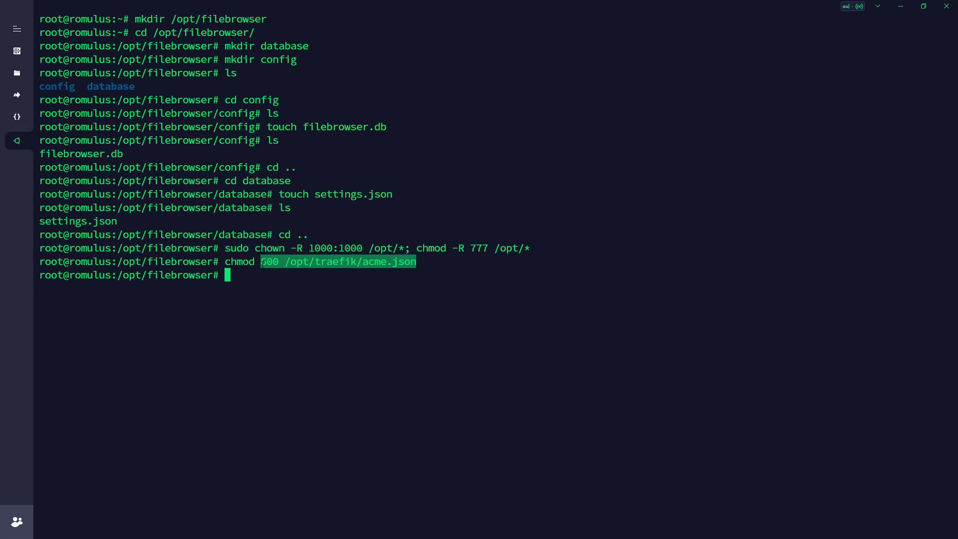
pyautogui.click(262, 264)
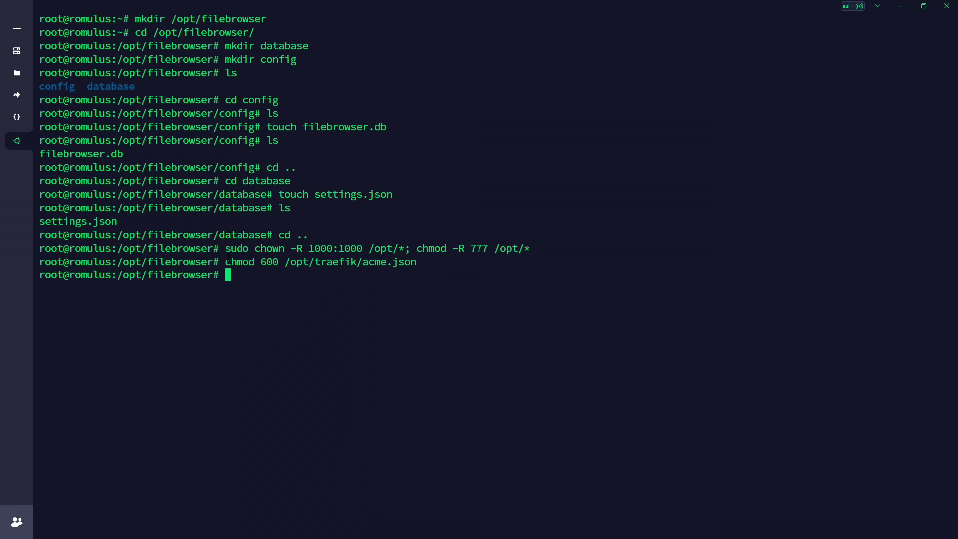
pyautogui.moveTo(471, 247)
pyautogui.mouseDown()
pyautogui.moveTo(494, 248)
pyautogui.moveTo(465, 247)
pyautogui.moveTo(473, 248)
pyautogui.mouseUp()
pyautogui.click(486, 258)
pyautogui.click(246, 279)
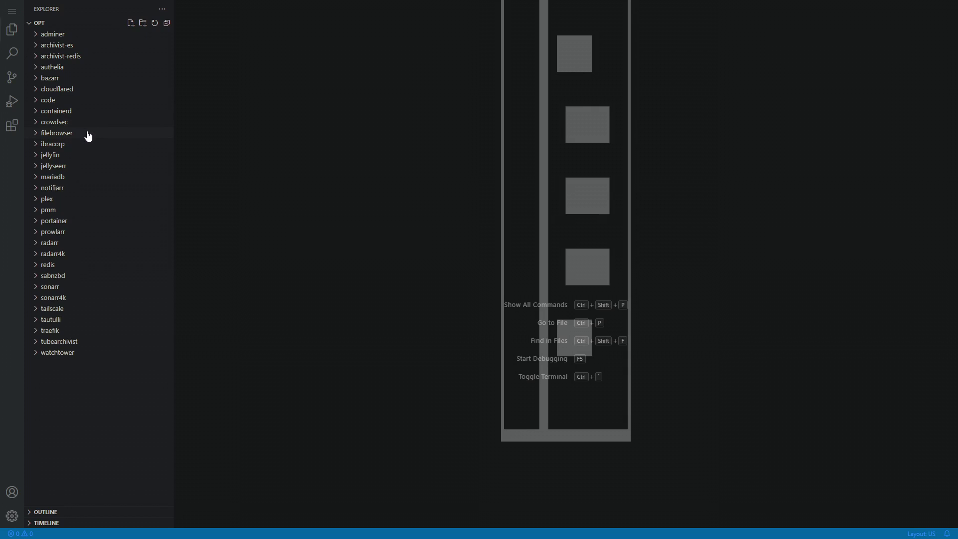
# Expand filebrowser in the VS Code explorer to inspect its config and database subfolders
pyautogui.click(47, 135)
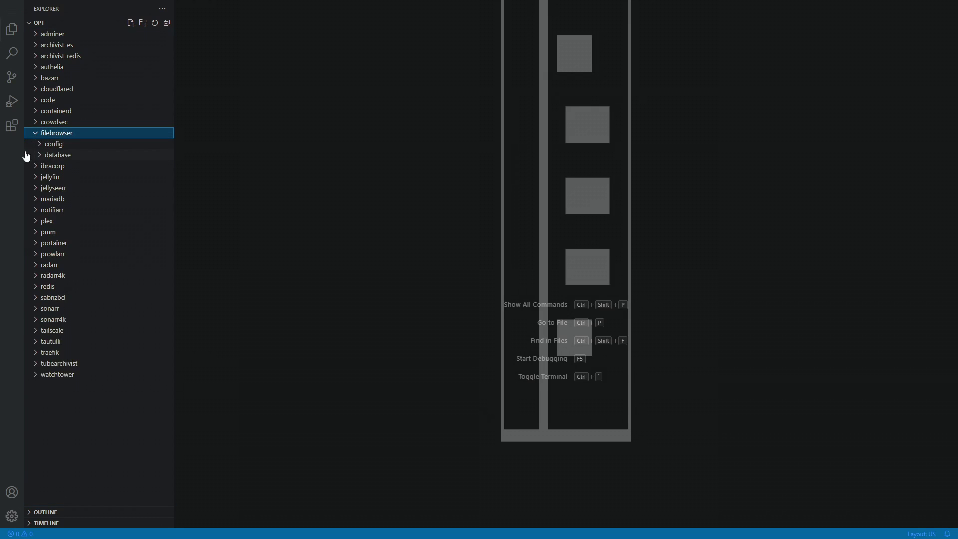
pyautogui.click(65, 147)
pyautogui.click(79, 166)
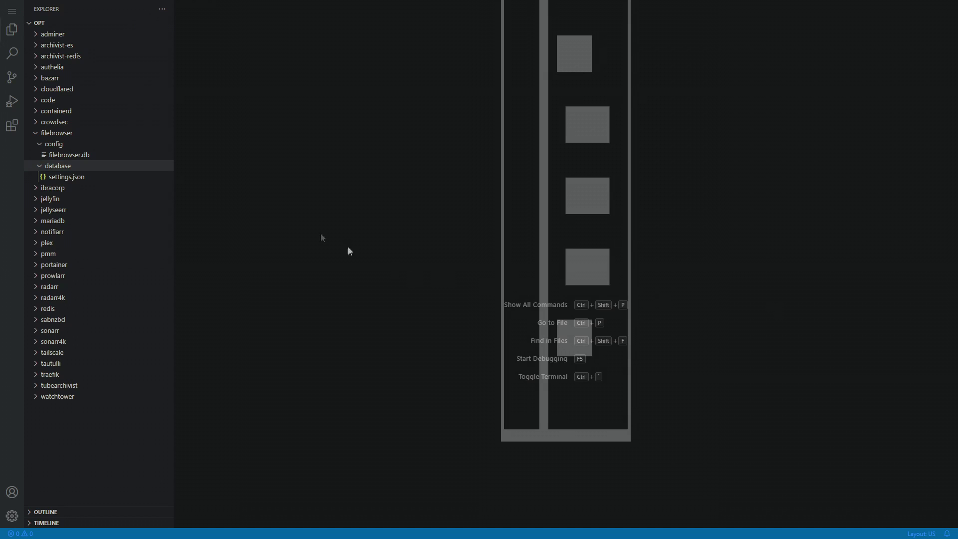
pyautogui.rightClick(50, 142)
pyautogui.click(40, 143)
pyautogui.click(40, 145)
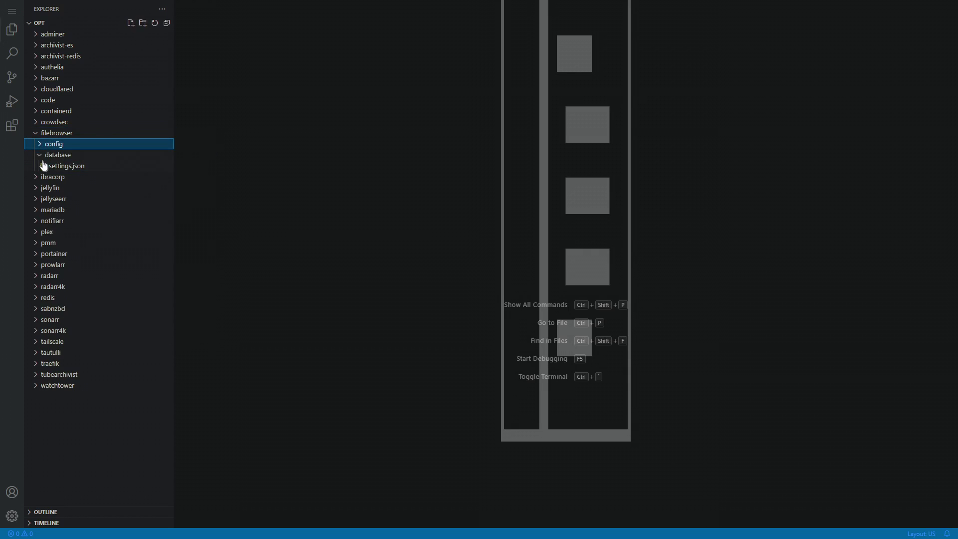
pyautogui.click(41, 155)
# Create docker-compose.yml in the filebrowser folder and paste the compose template into it
pyautogui.rightClick(49, 134)
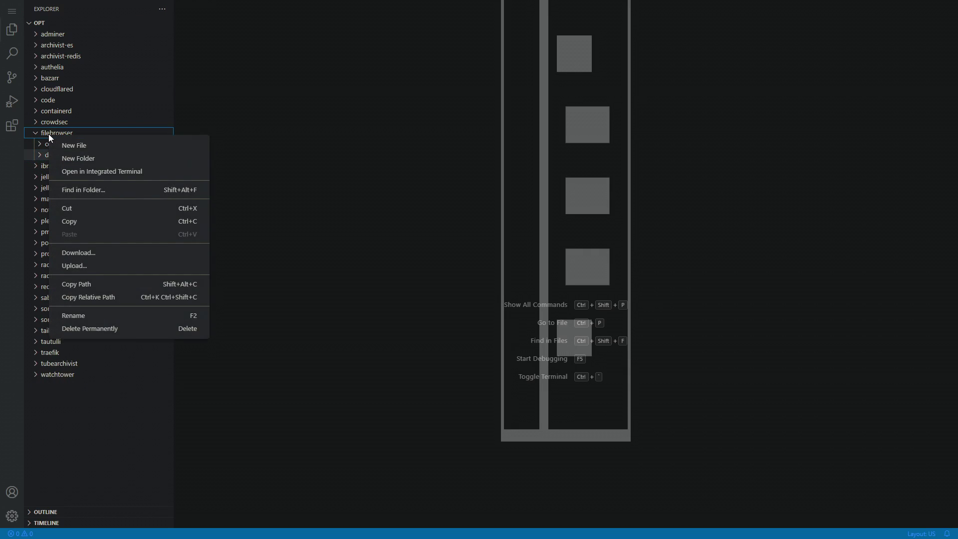
pyautogui.click(71, 147)
pyautogui.write('docker-compose.yml')
pyautogui.press('Return')
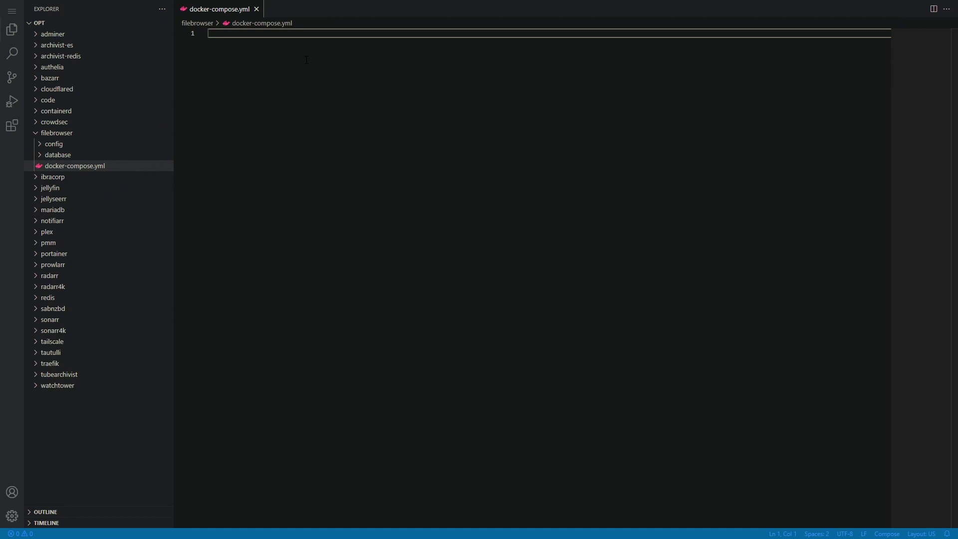
pyautogui.write("--- version: '3.1'  services:   filebrowser:     image: filebrowser/filebrowser:s6     container_name: filebrowser     restart: always     volumes:       - /path/to/root:/srv       - /path/to/filebrowser.db:/database/filebrowser.db       - /path/to/settings.json:/config/settings.json     ports:       - 8080:80     environment:       - PUID=1000       - PGID=1000     networks:       - proxy     labels:       traefik.enable: true       traefik.http.routers.filebrowser.entryPoints: https       traefik.http.routers.radarr.middlewares: auth@file     restart: unless-stopped  networks:   proxy:     driver: bridge     external: true")
# Rename the radarr router in the traefik labels to filebrowser
pyautogui.click(313, 251)
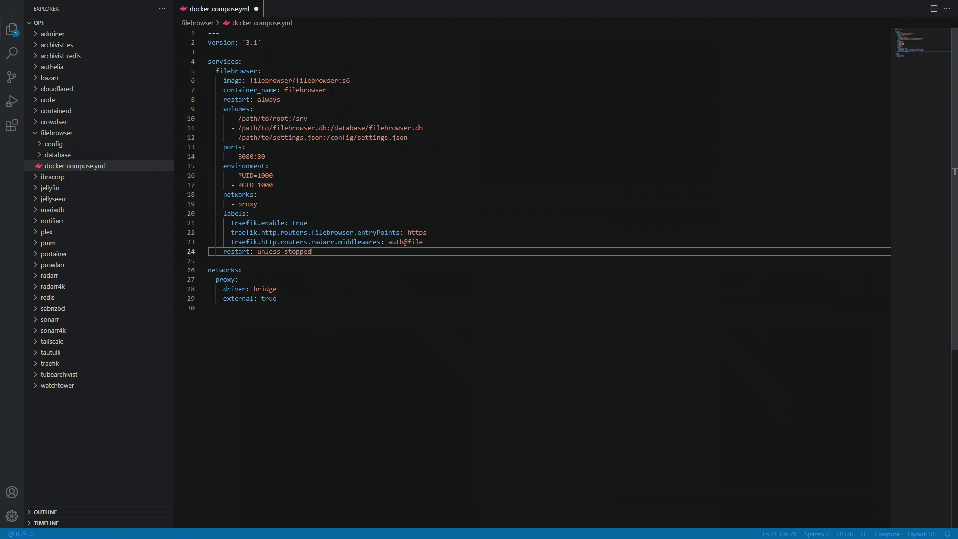
pyautogui.click(358, 110)
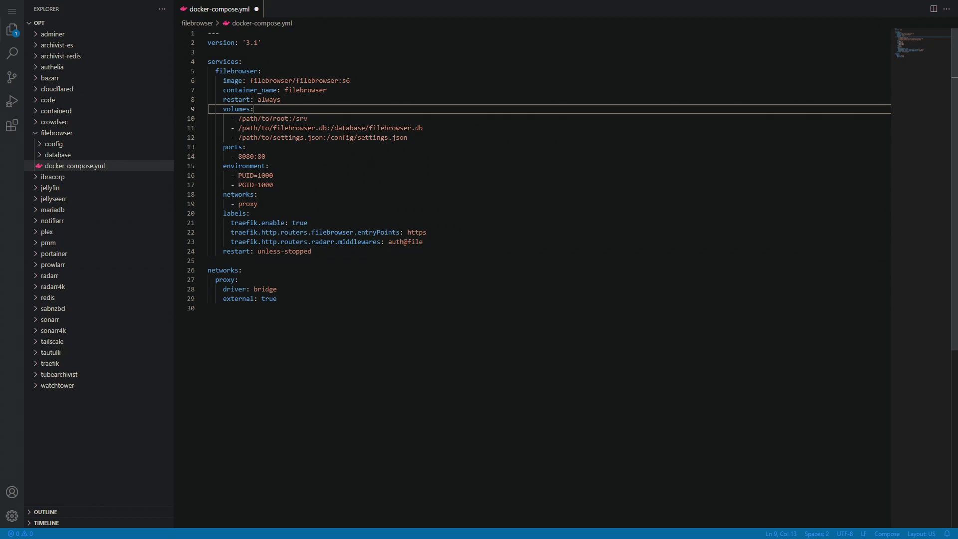
pyautogui.click(303, 267)
pyautogui.click(264, 242)
pyautogui.moveTo(447, 242); pyautogui.dragTo(208, 223)
pyautogui.hotkey('shift', 'Down')
pyautogui.hotkey('shift', 'Down')
pyautogui.hotkey('shift', 'Down')
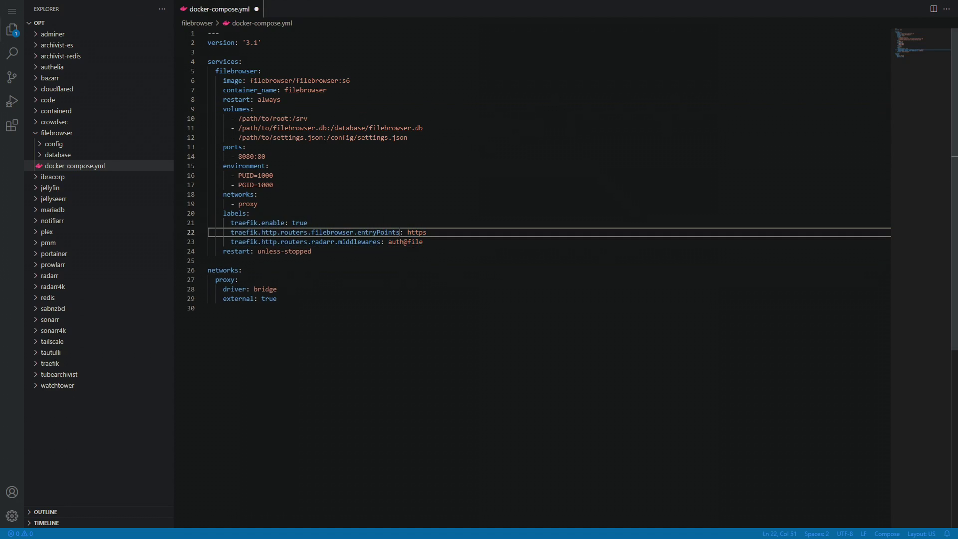
pyautogui.moveTo(208, 251); pyautogui.dragTo(205, 243)
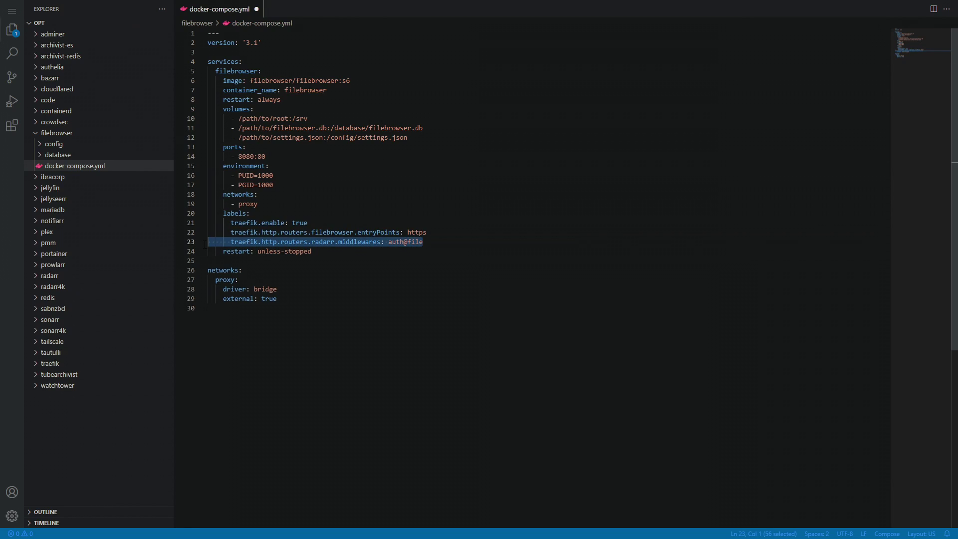
pyautogui.doubleClick(324, 241)
pyautogui.write('filebrowser')
pyautogui.hotkey('ctrl', 'shift', 'Left')
pyautogui.click(372, 242)
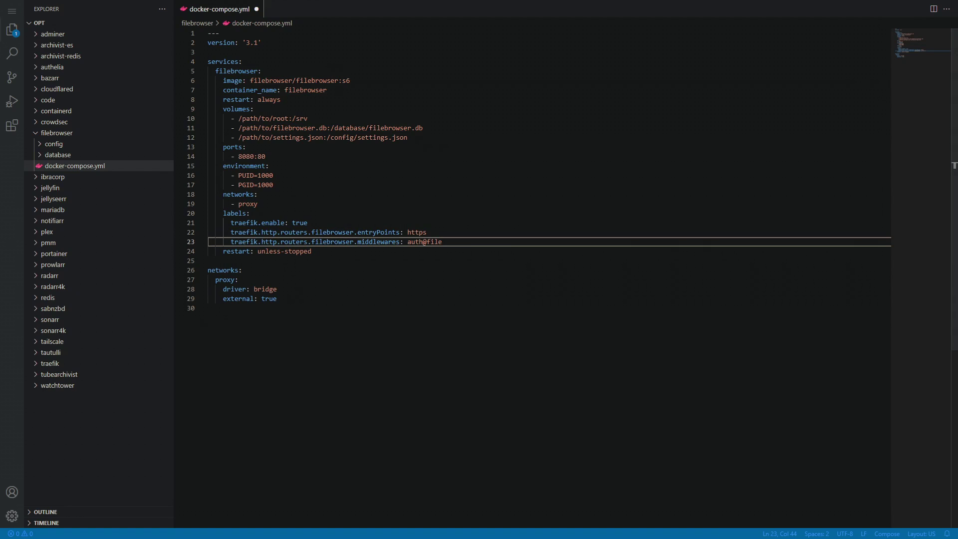
# Point the line 10 volume host path at /opt/filebrowser
pyautogui.click(270, 147)
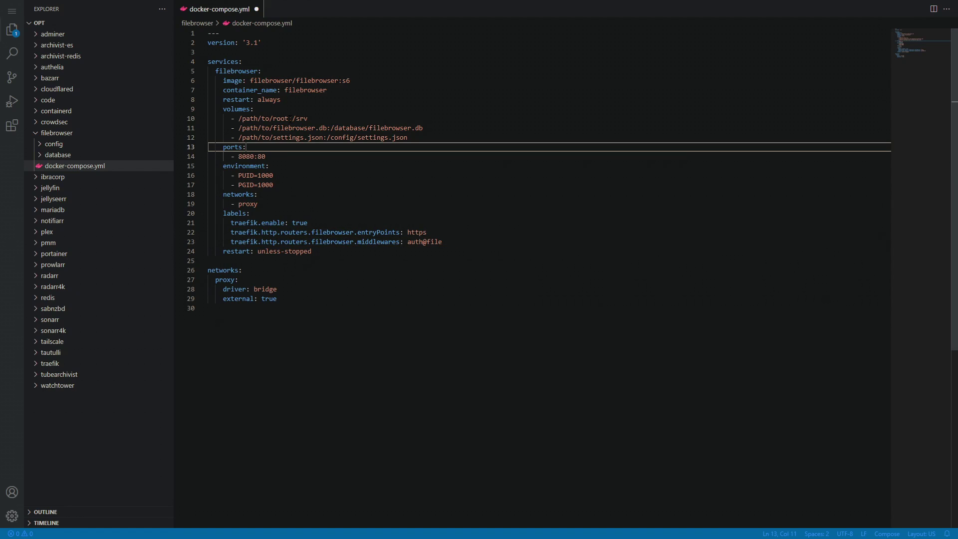
pyautogui.doubleClick(249, 118)
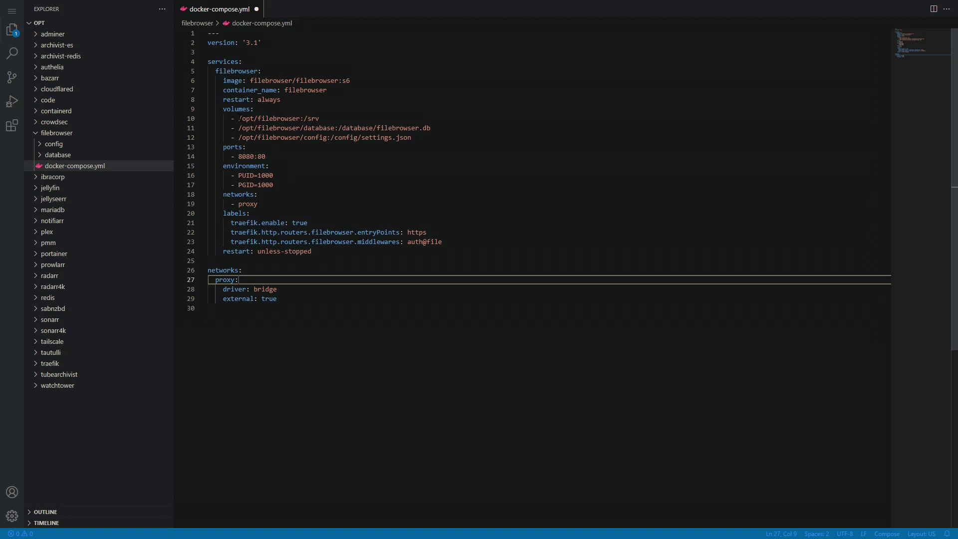
pyautogui.moveTo(239, 118); pyautogui.dragTo(277, 119)
pyautogui.click(304, 119)
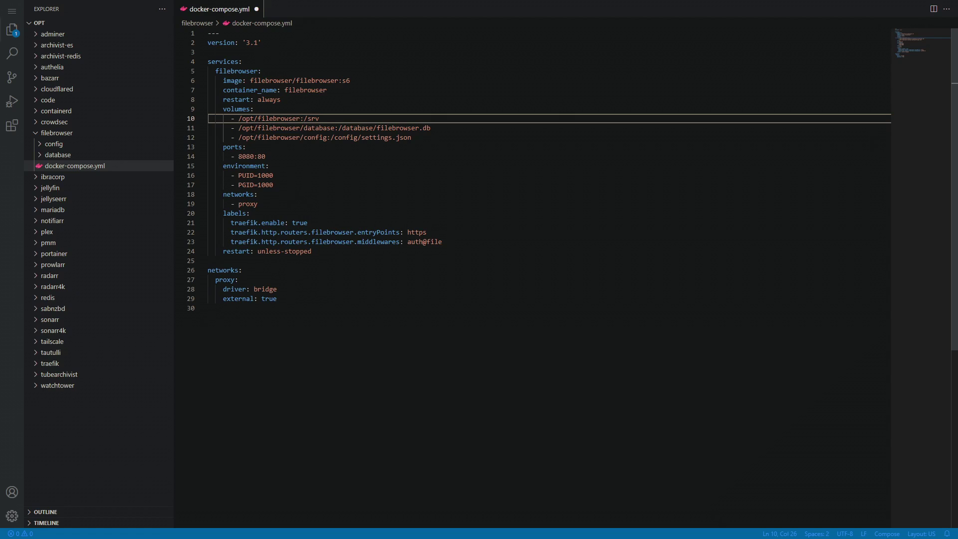
# Check the database and config volume mounts, then save docker-compose.yml
pyautogui.doubleClick(341, 128)
pyautogui.moveTo(330, 137); pyautogui.dragTo(301, 138)
pyautogui.click(289, 148)
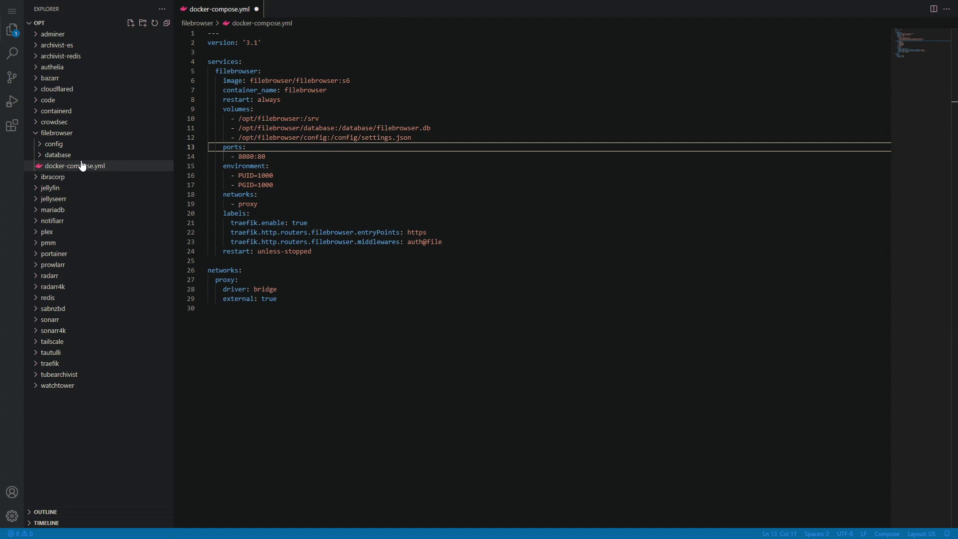
pyautogui.hotkey('ctrl', 's')
# Review the settings.json mount, environment, proxy network, 8080 host port and restart lines
pyautogui.click(479, 138)
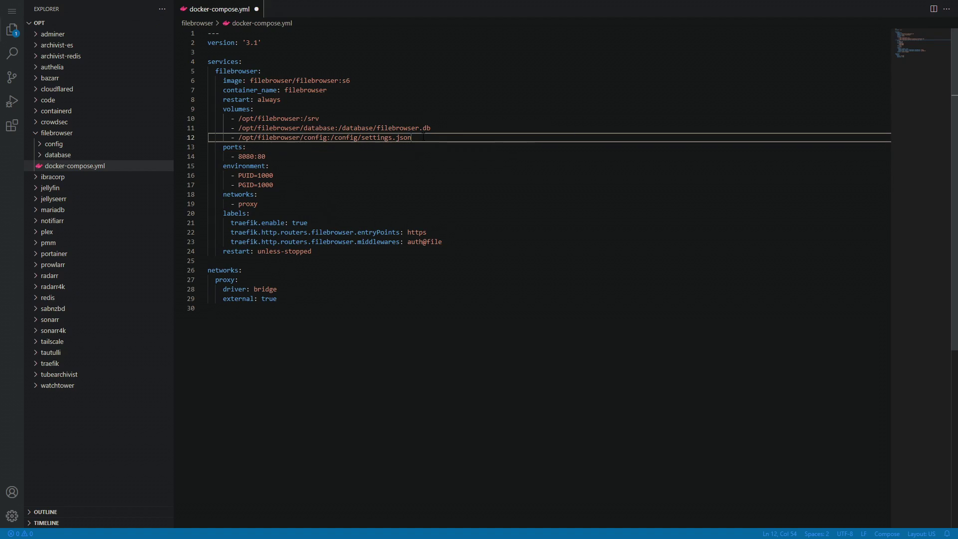
pyautogui.click(485, 165)
pyautogui.click(338, 195)
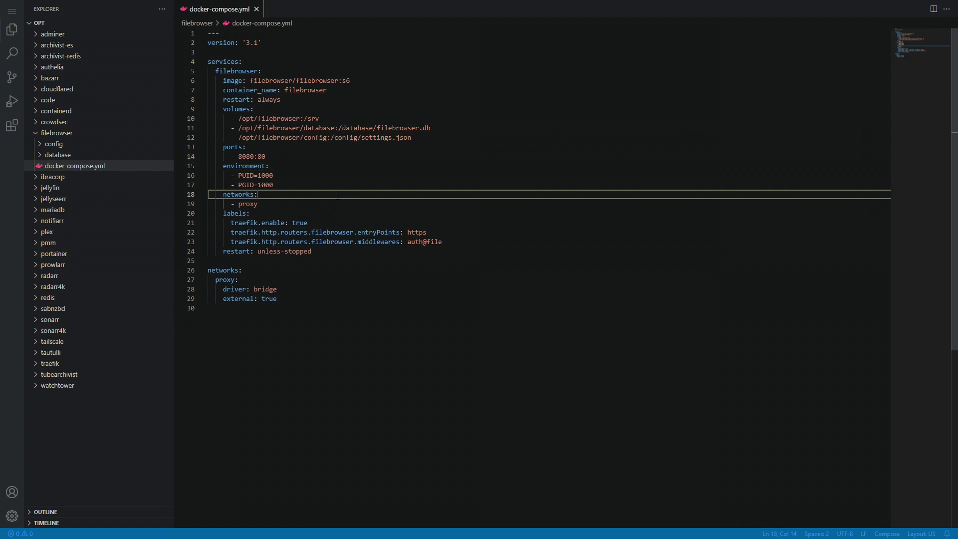
pyautogui.click(308, 304)
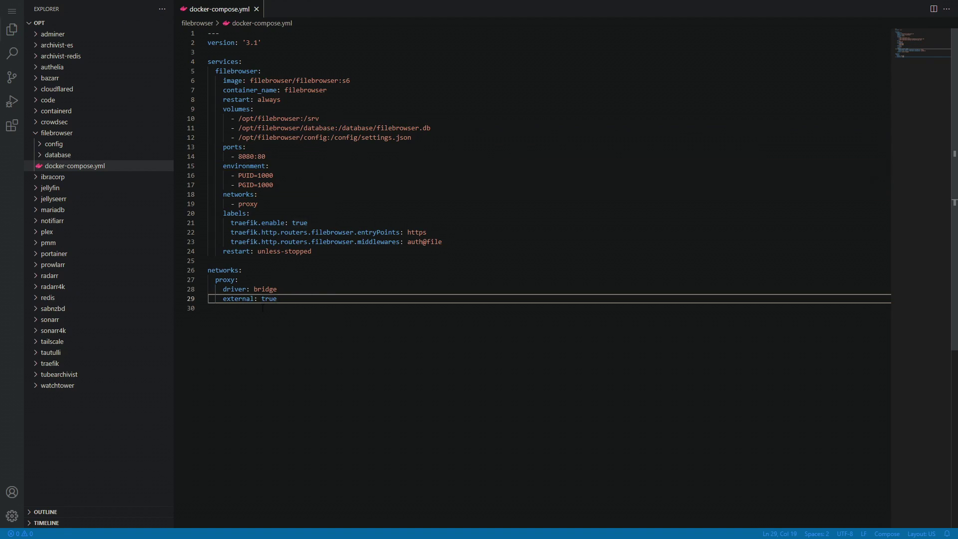
pyautogui.moveTo(235, 279); pyautogui.dragTo(218, 280)
pyautogui.click(294, 175)
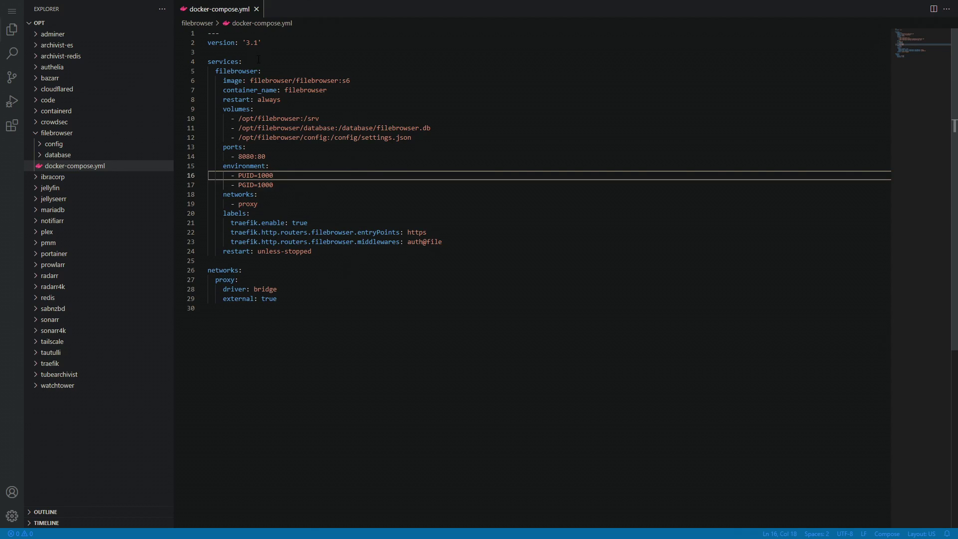
pyautogui.click(273, 157)
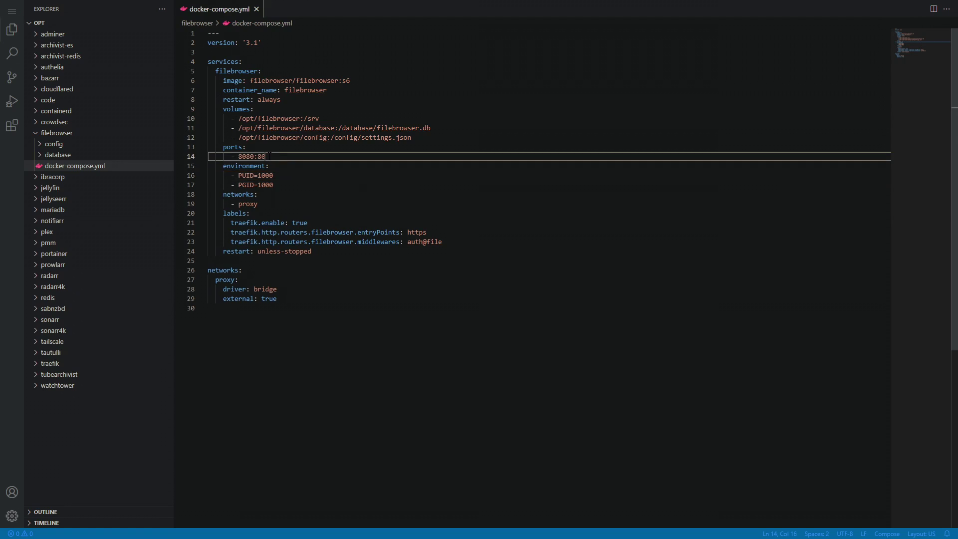
pyautogui.moveTo(254, 156); pyautogui.dragTo(238, 156)
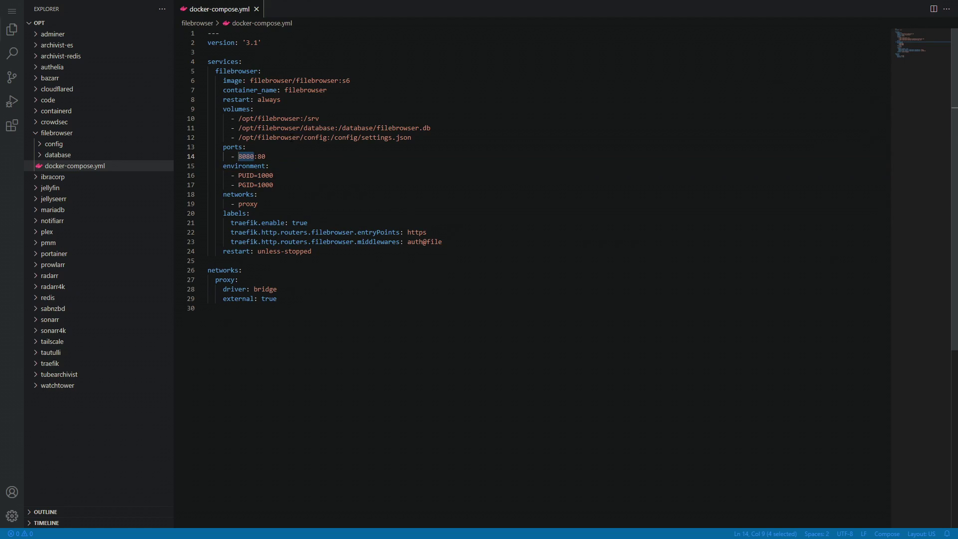
pyautogui.click(244, 157)
pyautogui.doubleClick(246, 156)
pyautogui.click(280, 194)
pyautogui.click(370, 254)
pyautogui.click(329, 298)
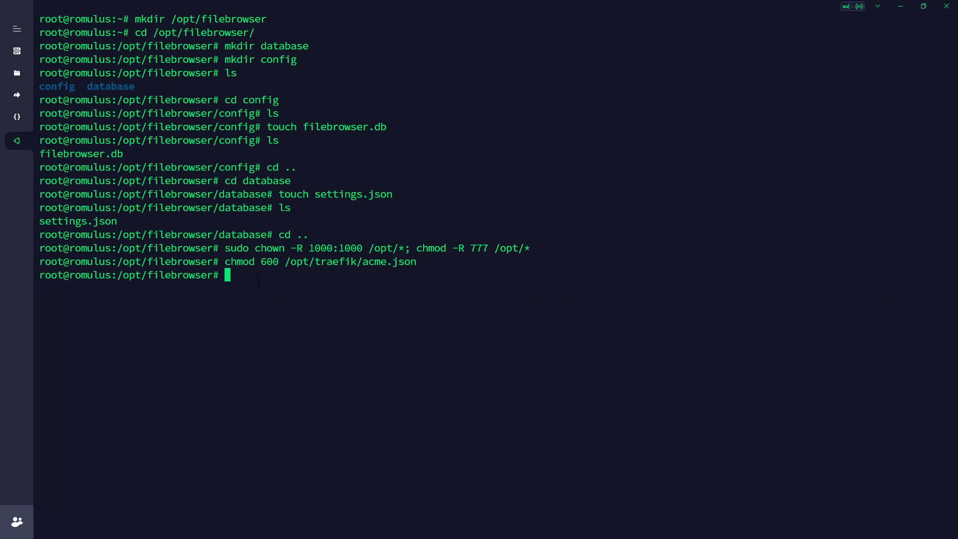
# List /opt/filebrowser and run docker compose up -d, which fails because port 8080 is taken
pyautogui.write('ls')
pyautogui.press('Return')
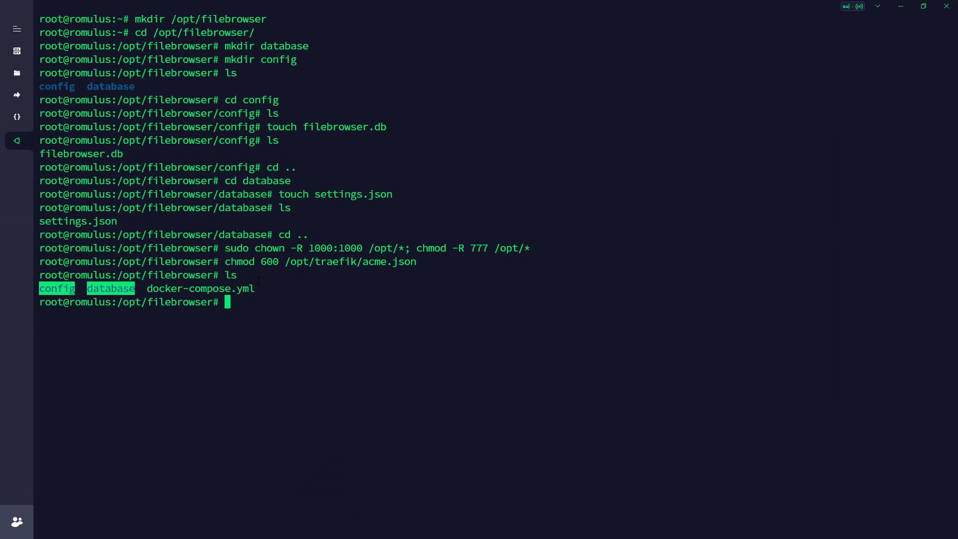
pyautogui.write('docker compose up -d')
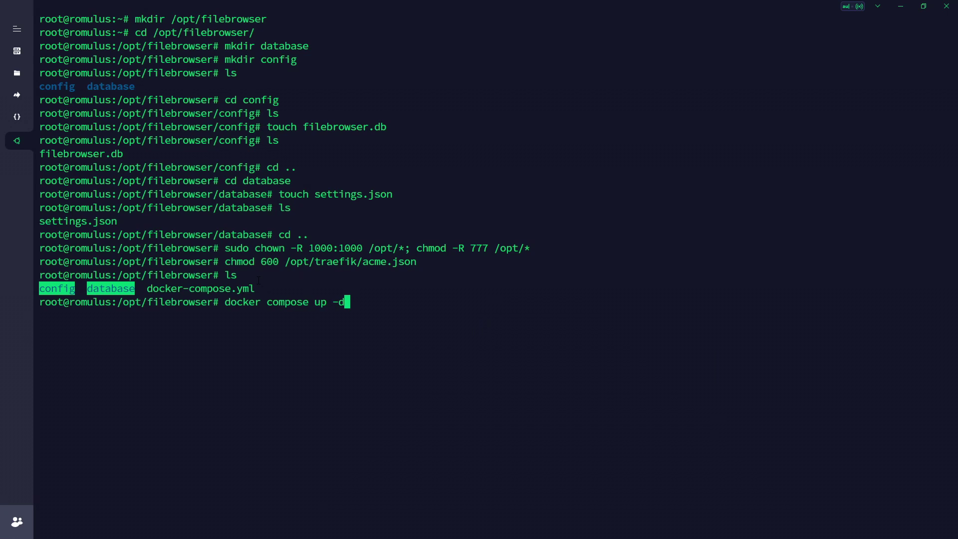
pyautogui.press('Return')
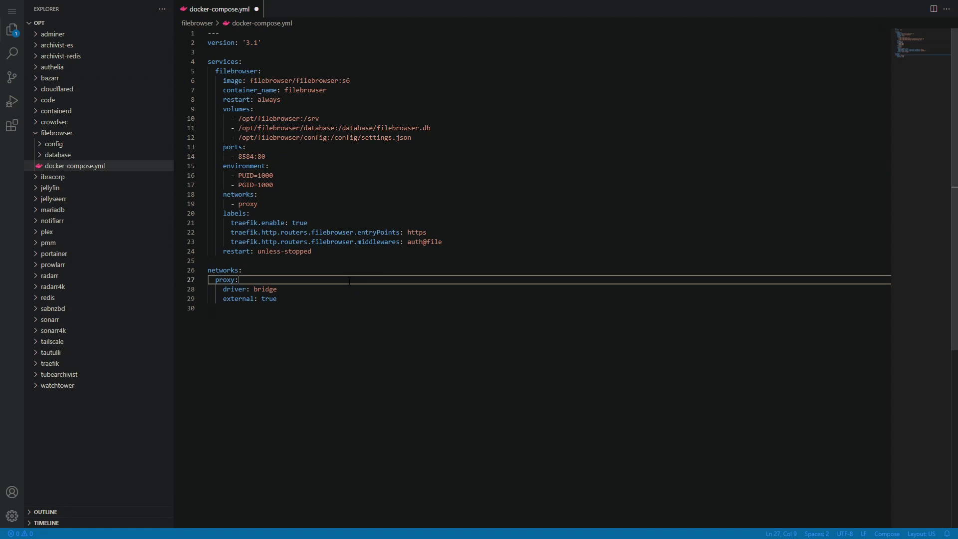
# Recreate the container from the corrected compose file and highlight its three volume mappings
pyautogui.click(272, 166)
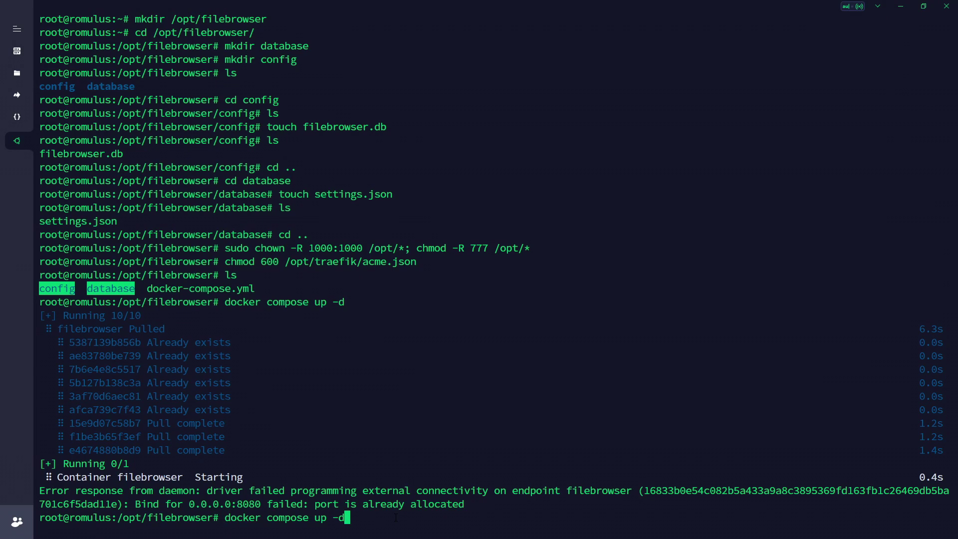
pyautogui.press('Return')
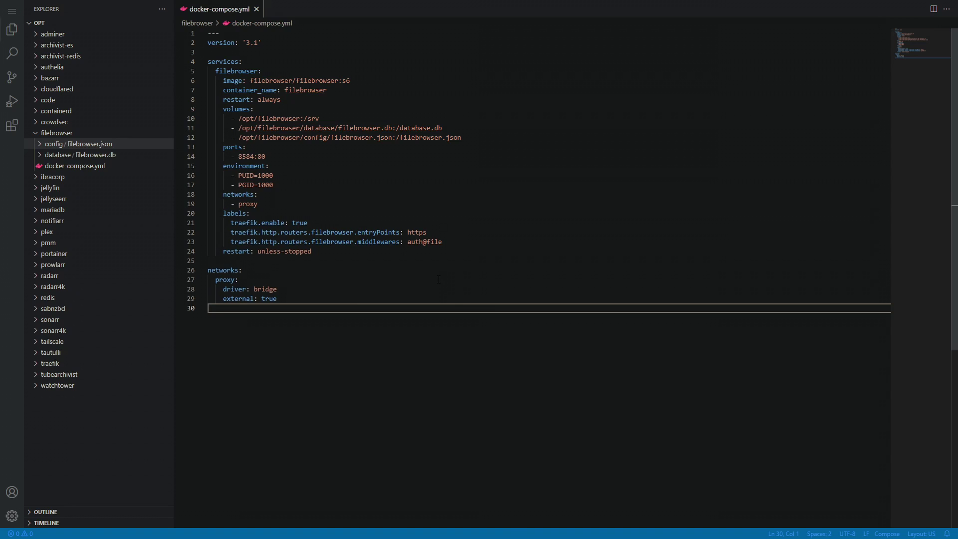
pyautogui.moveTo(462, 137); pyautogui.dragTo(200, 129)
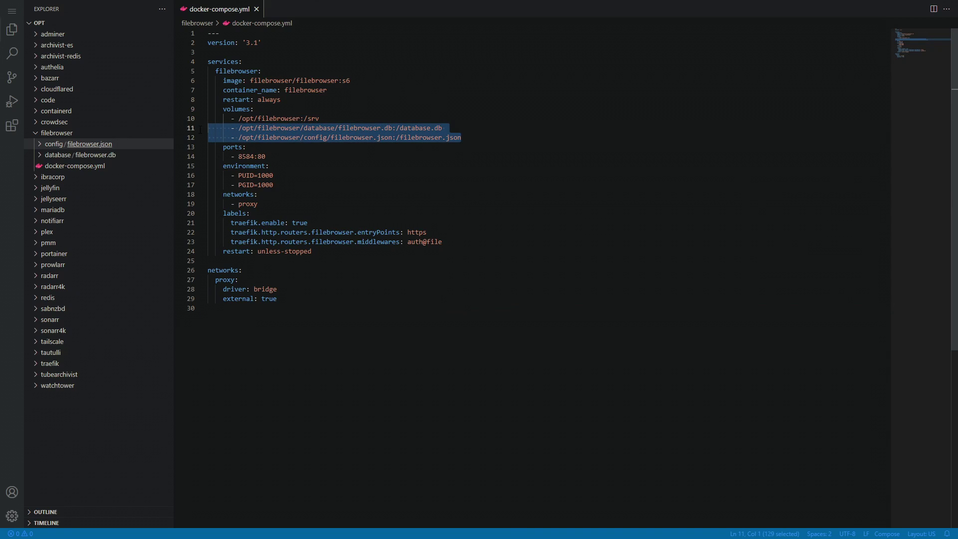
pyautogui.click(384, 147)
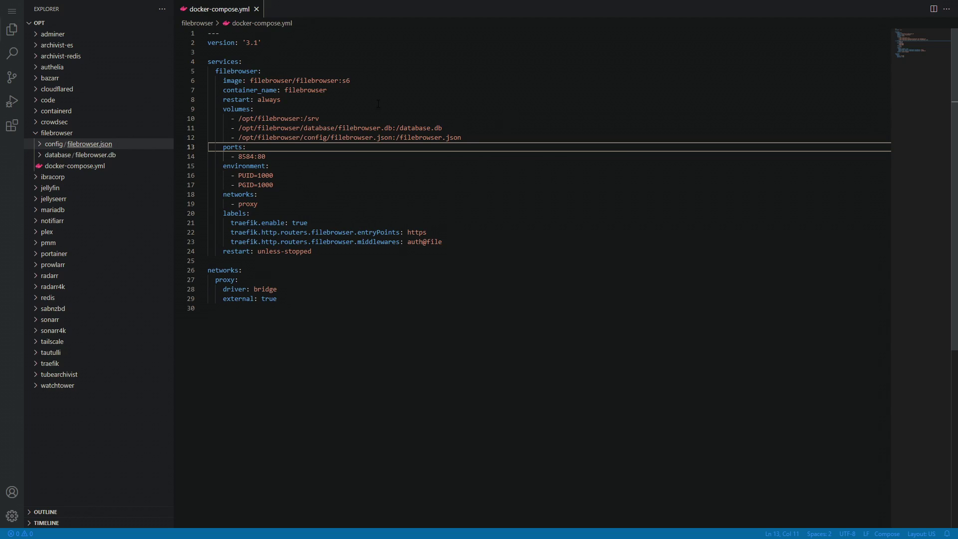
pyautogui.click(497, 138)
pyautogui.moveTo(461, 138); pyautogui.dragTo(158, 120)
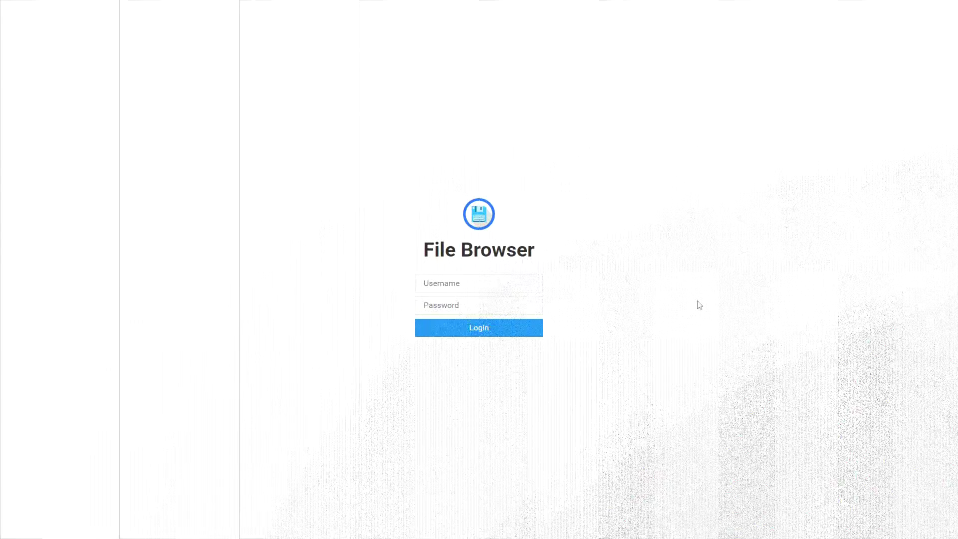
# Log into File Browser with the default administrator username and password, dismissing Chrome's save-password bubble
pyautogui.click(472, 286)
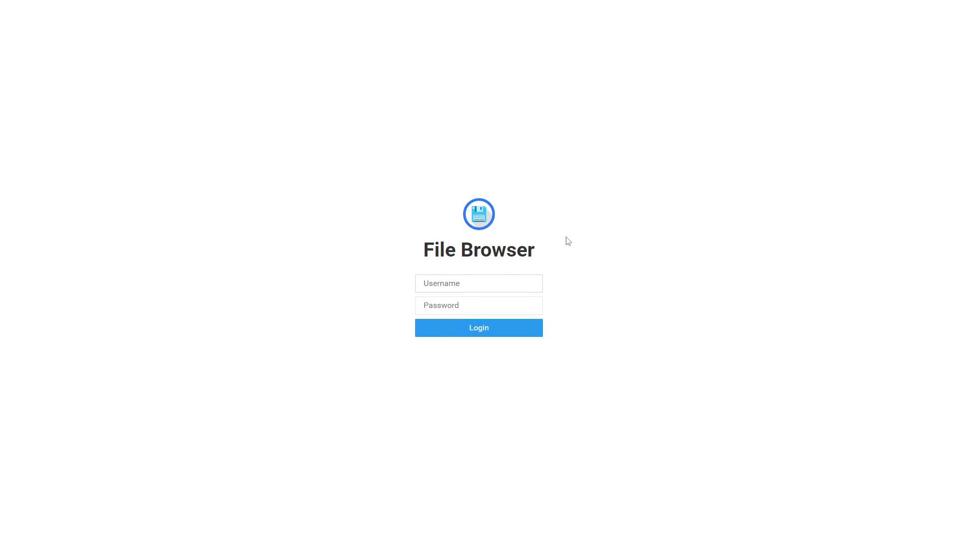
pyautogui.write('admin')
pyautogui.press('Tab')
pyautogui.write('admin')
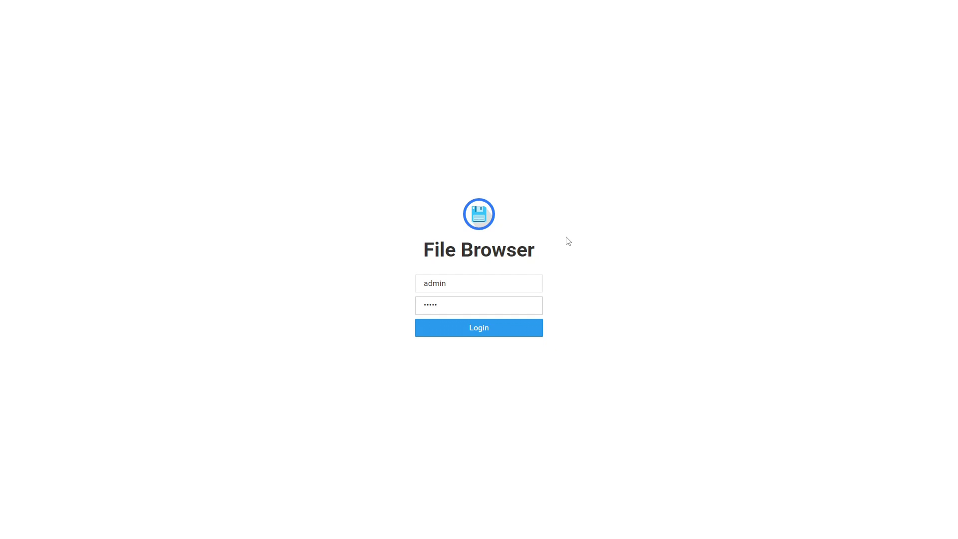
pyautogui.press('Return')
pyautogui.click(798, 28)
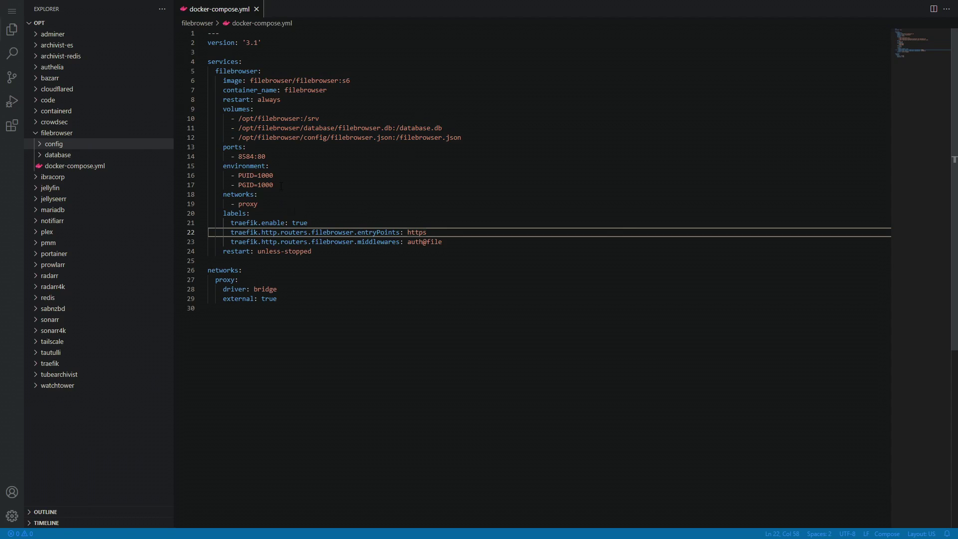
# Highlight the /opt/filebrowser:/srv volume mapping on line 10 of docker-compose.yml
pyautogui.click(270, 166)
pyautogui.moveTo(326, 119); pyautogui.dragTo(218, 120)
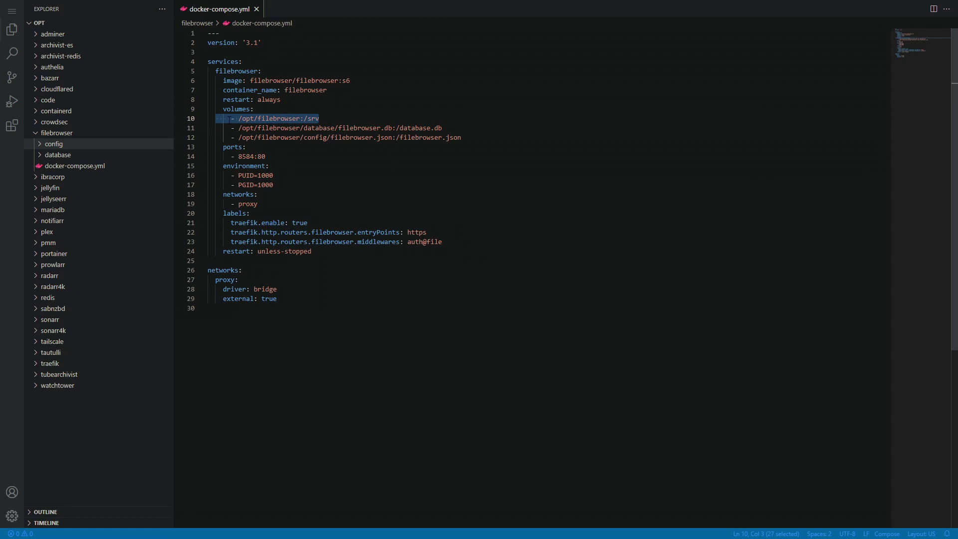
pyautogui.moveTo(300, 119); pyautogui.dragTo(241, 118)
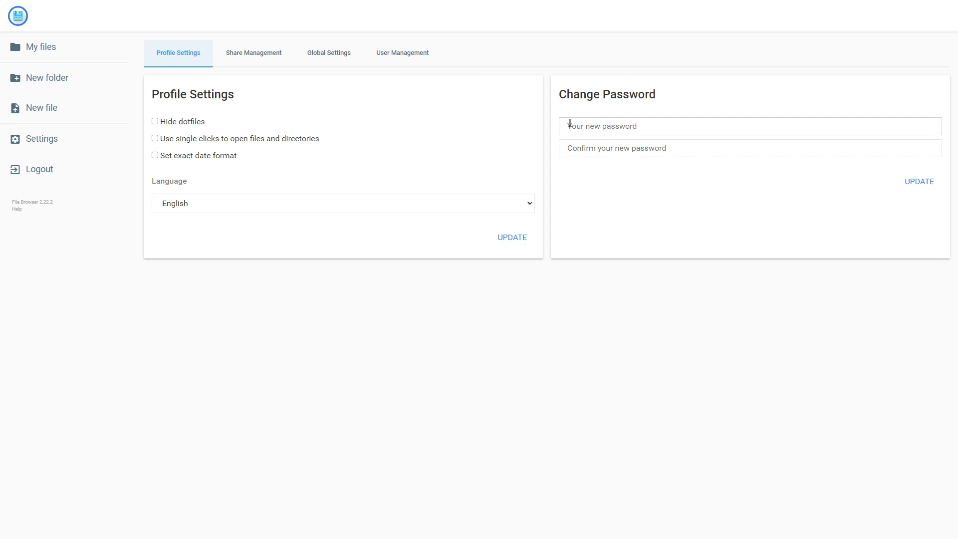
# Set the Global Settings theme to Dark and save it with UPDATE
pyautogui.click(320, 70)
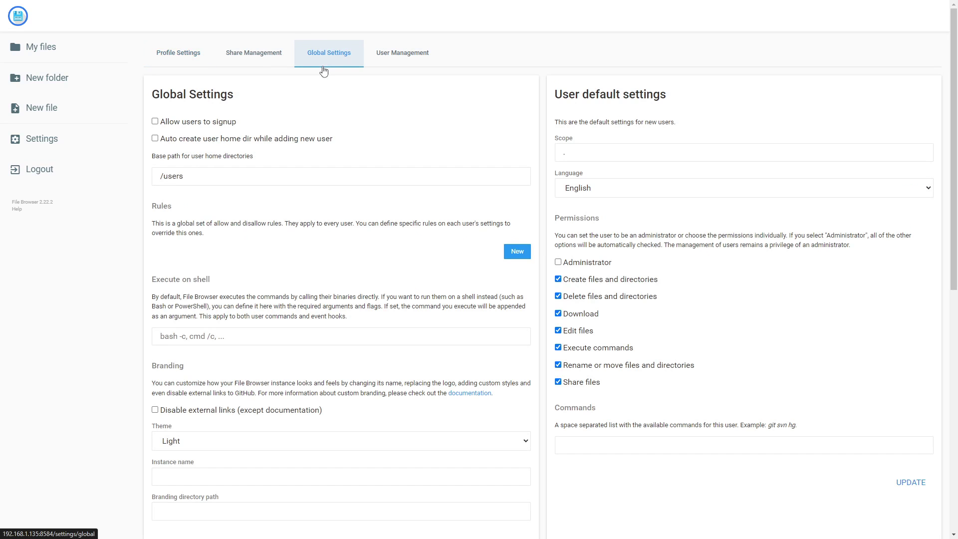
pyautogui.scroll(-3, 250, 299)
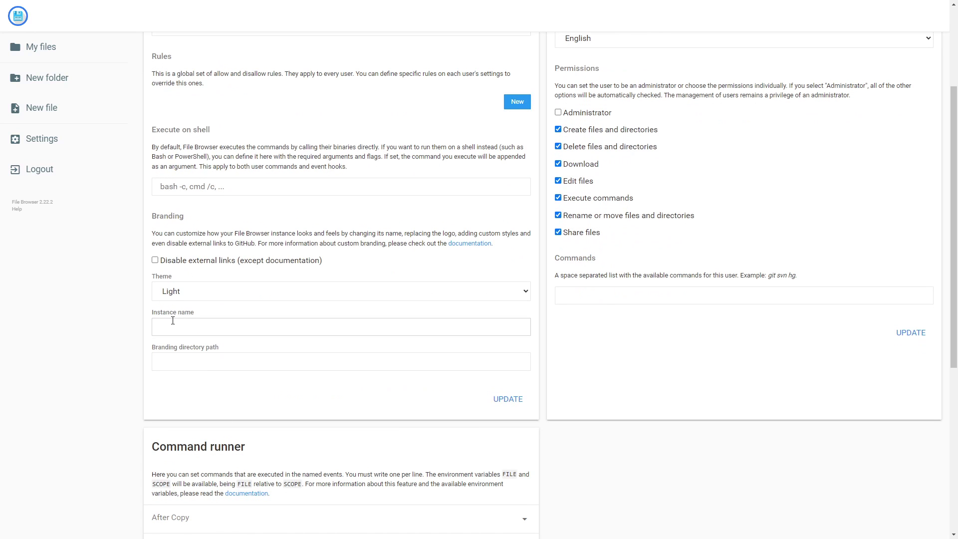
pyautogui.click(200, 292)
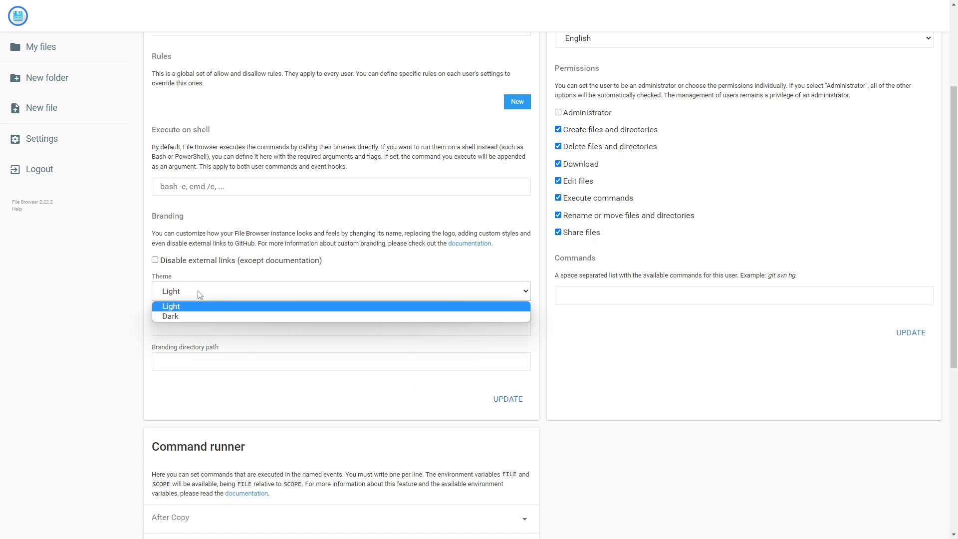
pyautogui.click(190, 317)
pyautogui.click(507, 399)
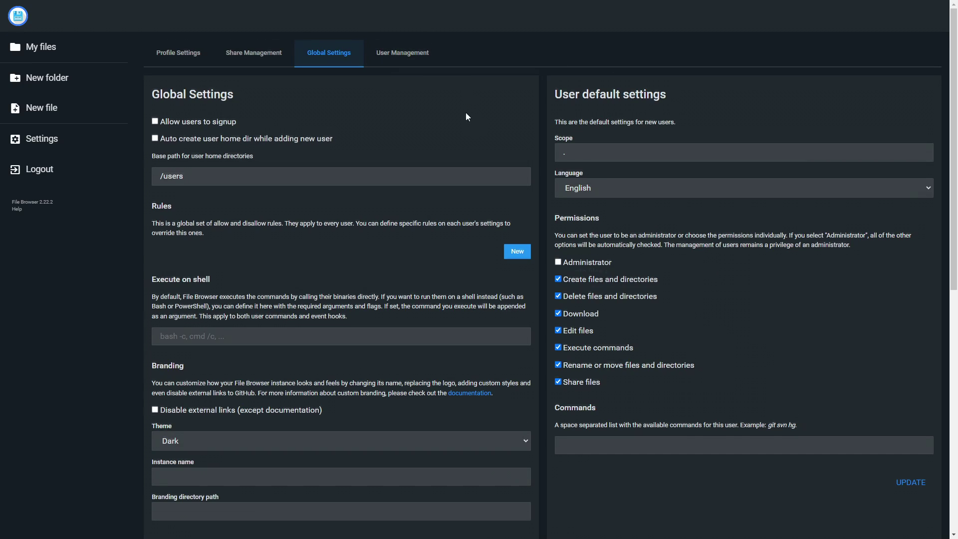
pyautogui.scroll(-9, 467, 110)
pyautogui.scroll(10, 469, 107)
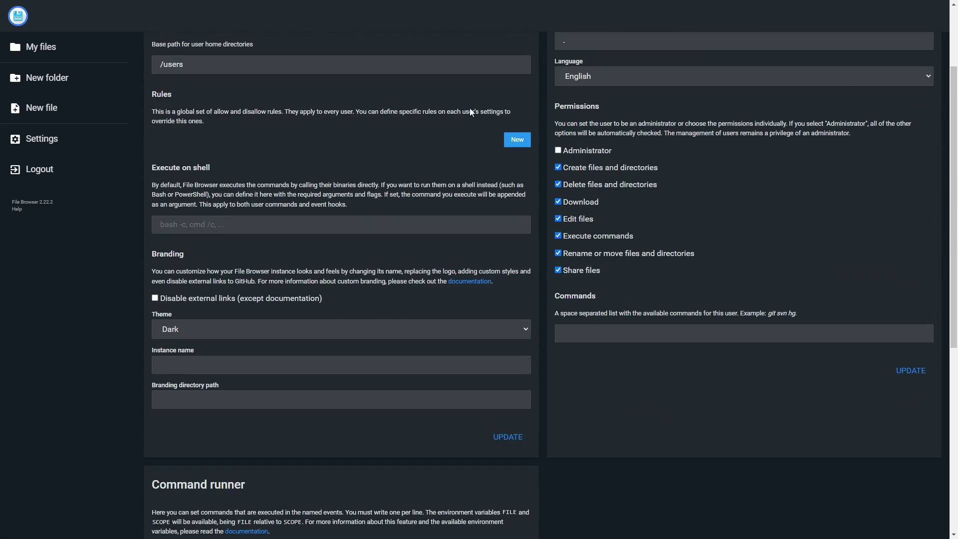
pyautogui.scroll(-8, 469, 102)
pyautogui.scroll(-1, 469, 106)
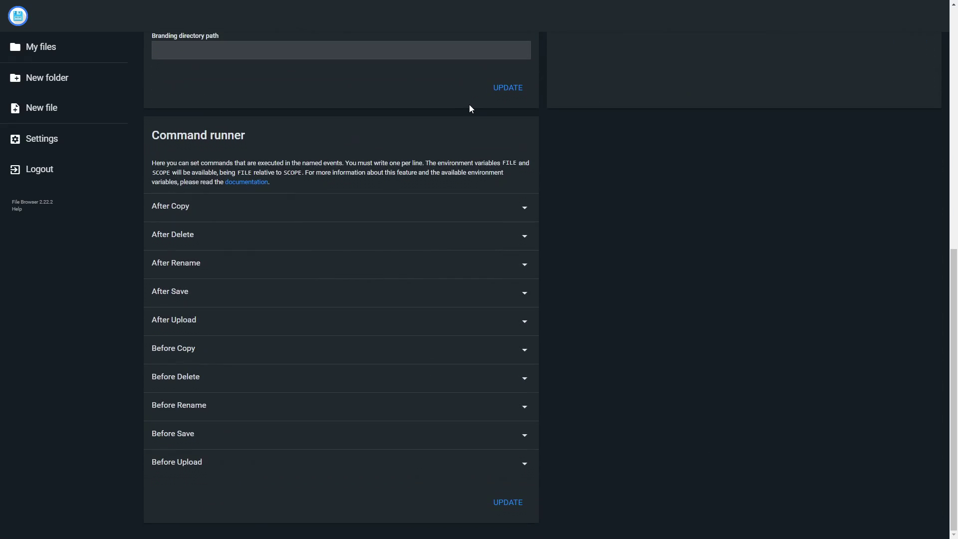
pyautogui.scroll(8, 469, 106)
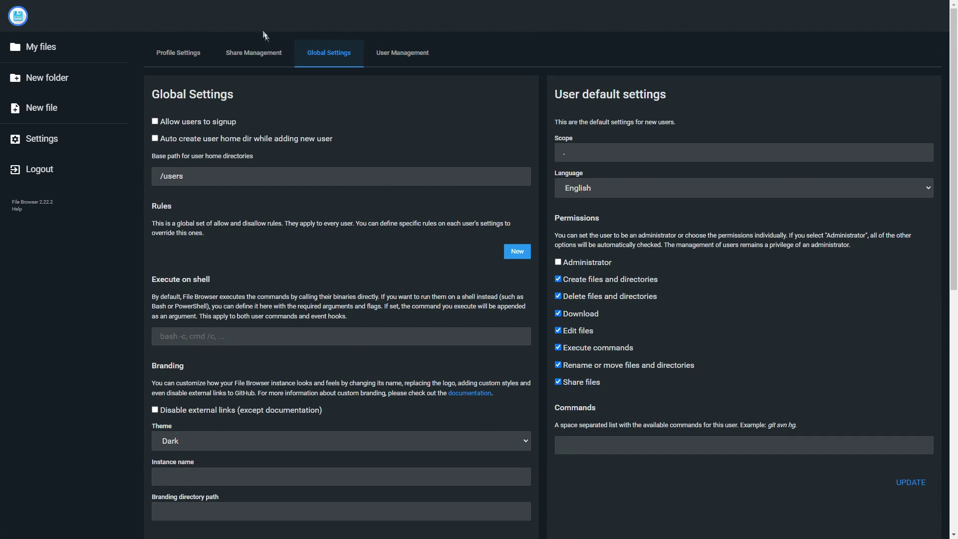
# Review the administrator account's edit form in User Management, then return to the users list
pyautogui.click(389, 61)
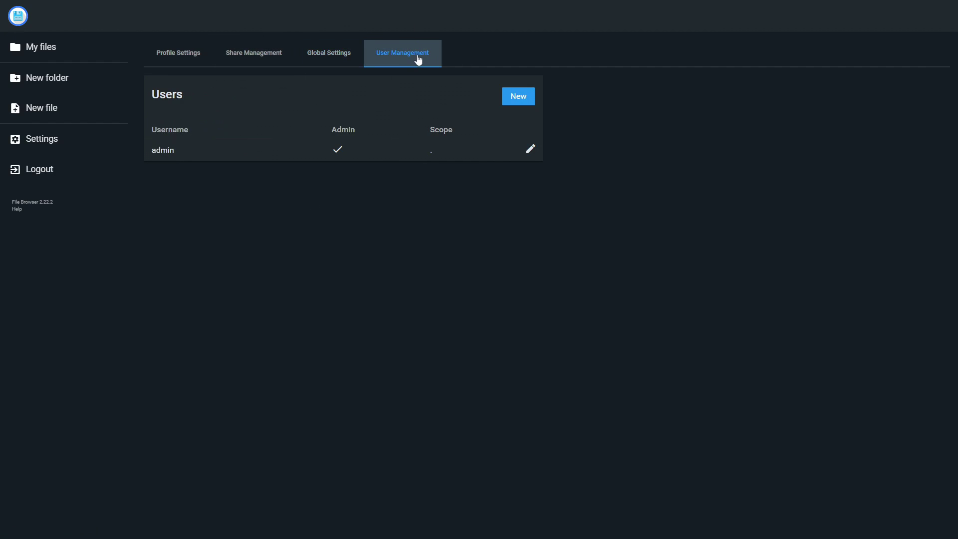
pyautogui.click(531, 149)
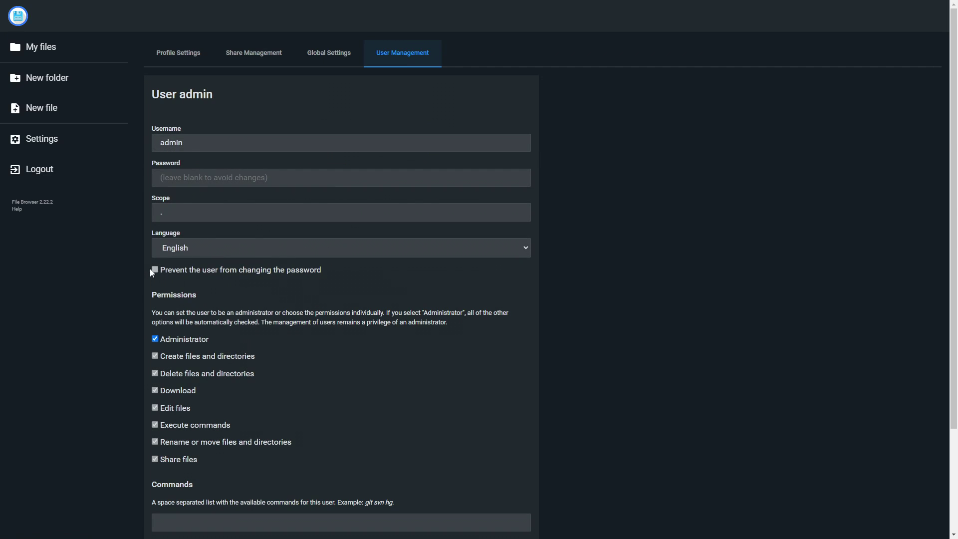
pyautogui.scroll(-3, 255, 267)
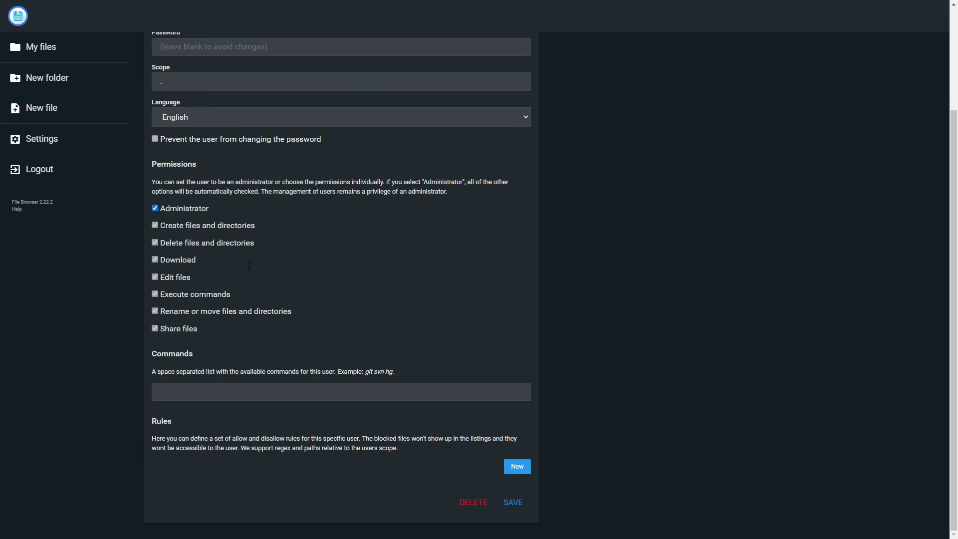
pyautogui.hotkey('alt', 'Left')
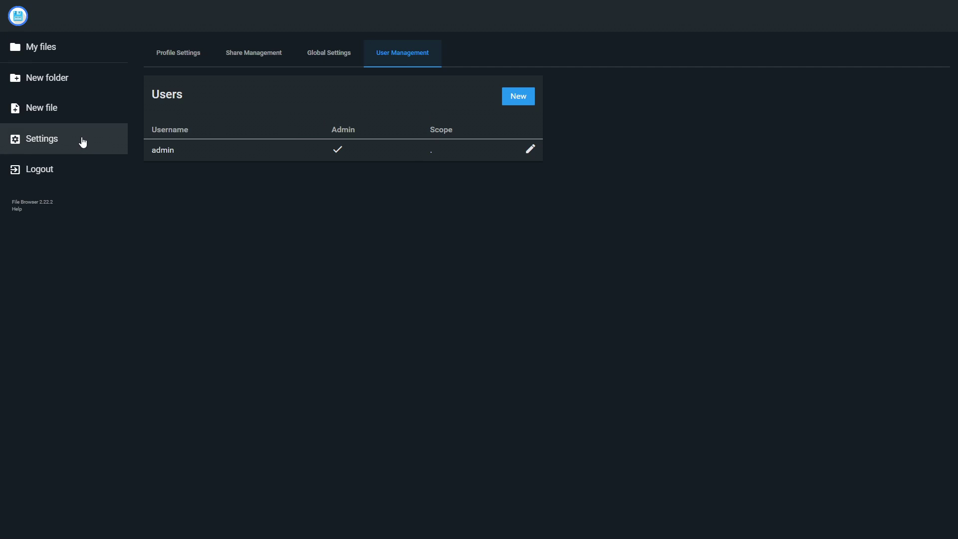
# On Profile Settings, toggle single-click opening on and back off, keeping the language English
pyautogui.click(180, 57)
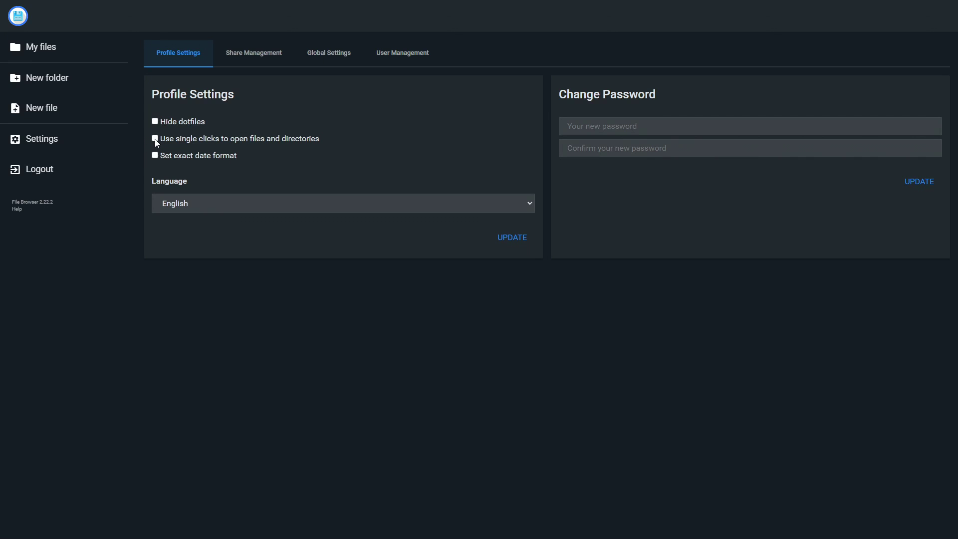
pyautogui.click(155, 140)
pyautogui.press('space')
pyautogui.click(209, 209)
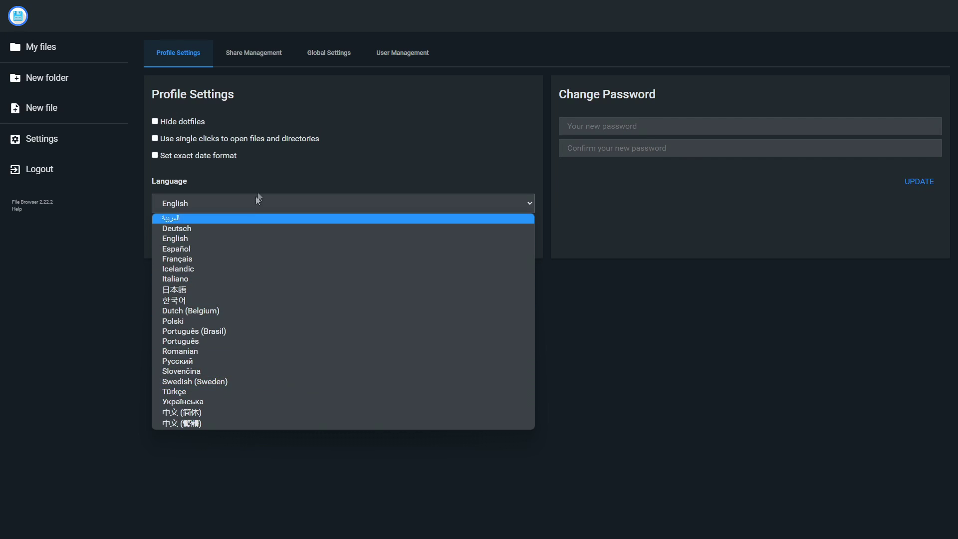
pyautogui.click(305, 237)
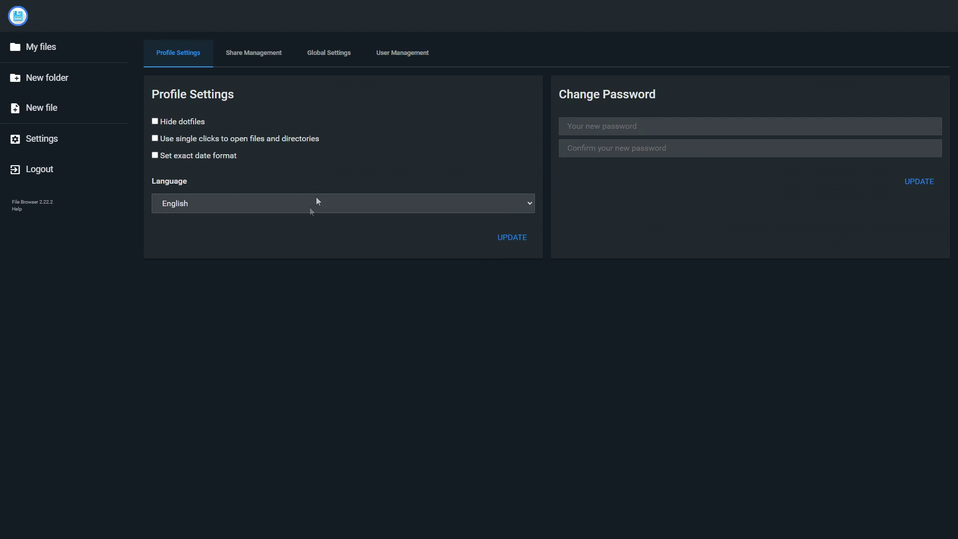
# In Global Settings, try Romanian as the default language, then set it back to English
pyautogui.click(332, 51)
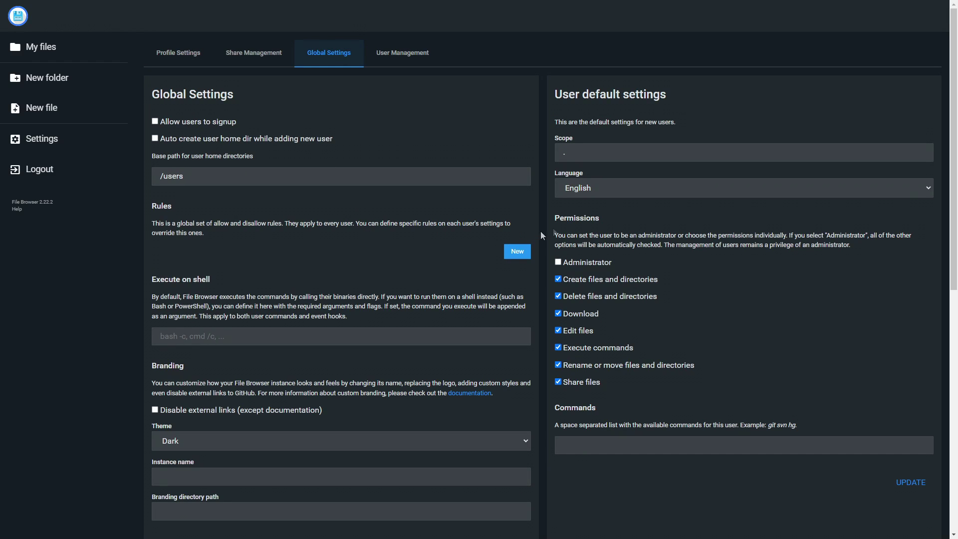
pyautogui.click(591, 189)
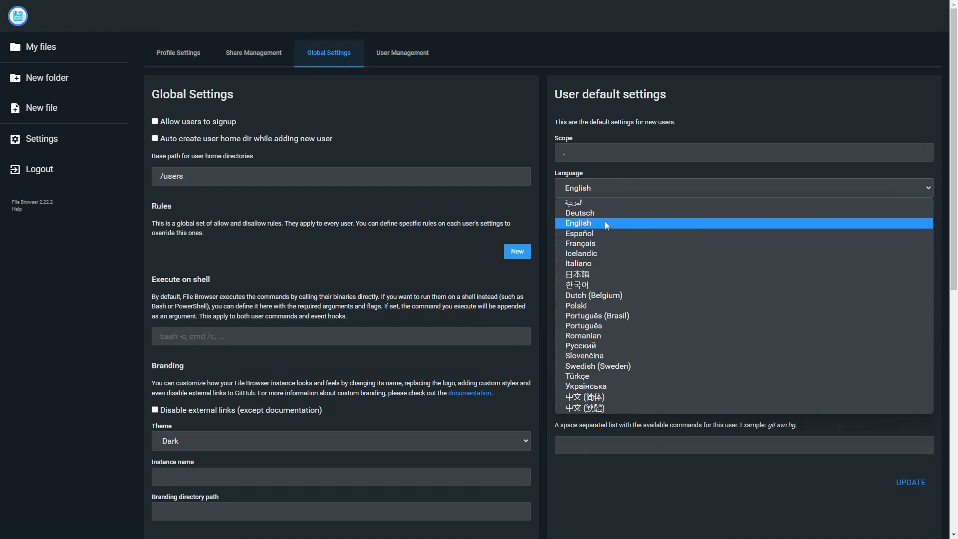
pyautogui.click(596, 338)
pyautogui.click(589, 188)
pyautogui.click(589, 223)
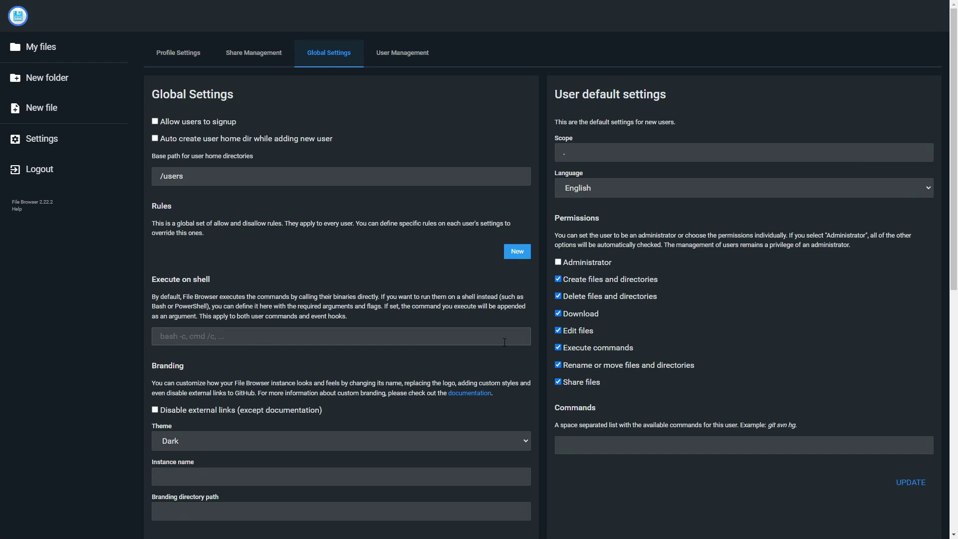
# Enter IBRAFILE as the instance name and return to the My files listing
pyautogui.scroll(-5, 502, 344)
pyautogui.click(225, 222)
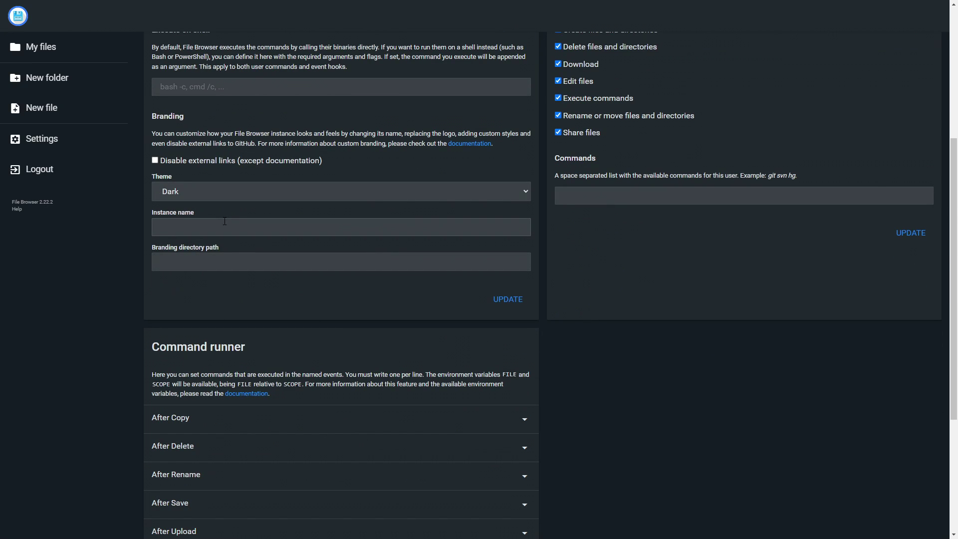
pyautogui.write('IBRAFILE')
pyautogui.scroll(2, 273, 202)
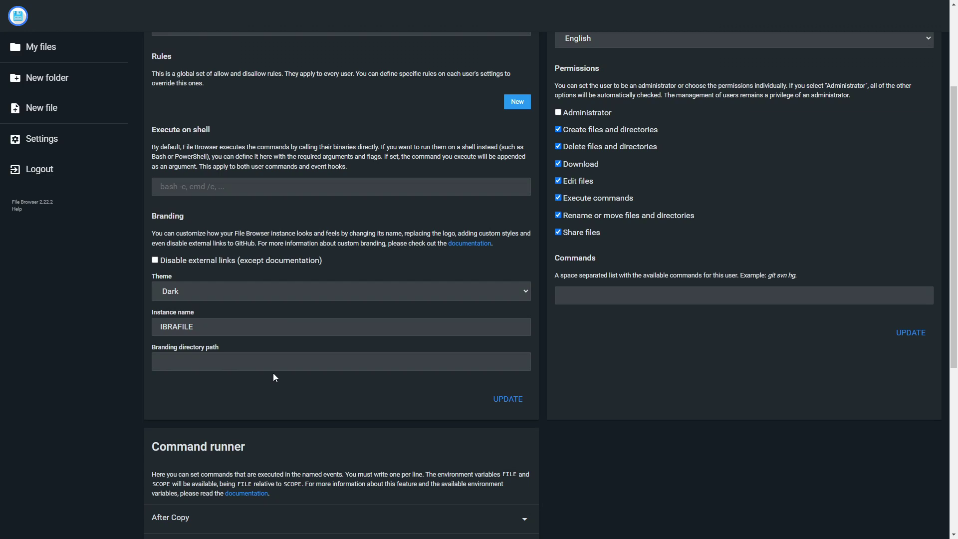
pyautogui.click(46, 55)
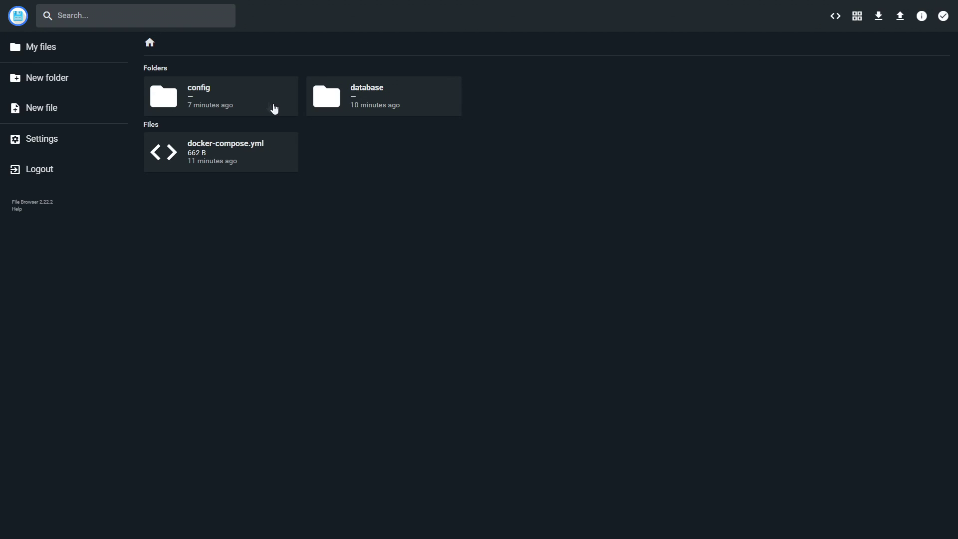
# In the config folder, create file Test2 containing 'ihgfwgwegwekrghoweirgh', save it and close the editor
pyautogui.doubleClick(249, 97)
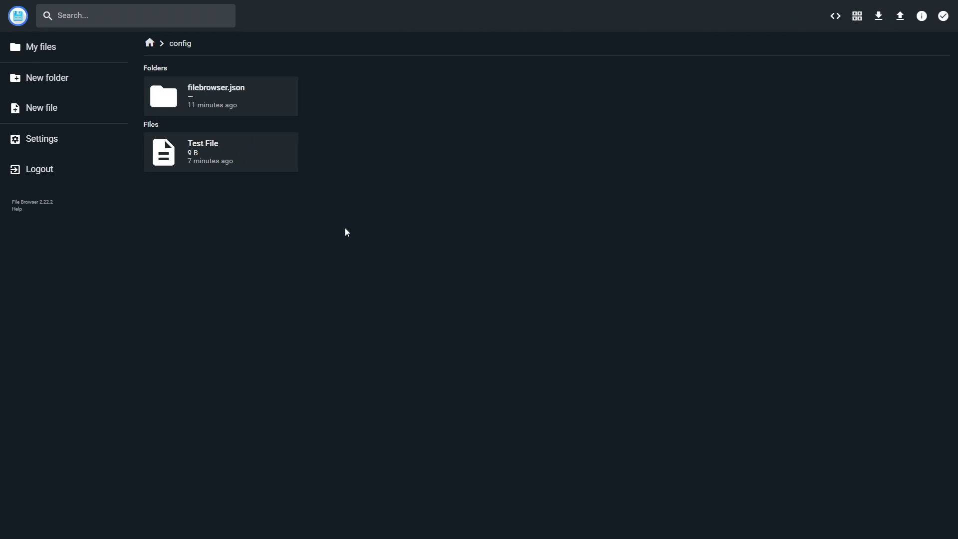
pyautogui.click(260, 154)
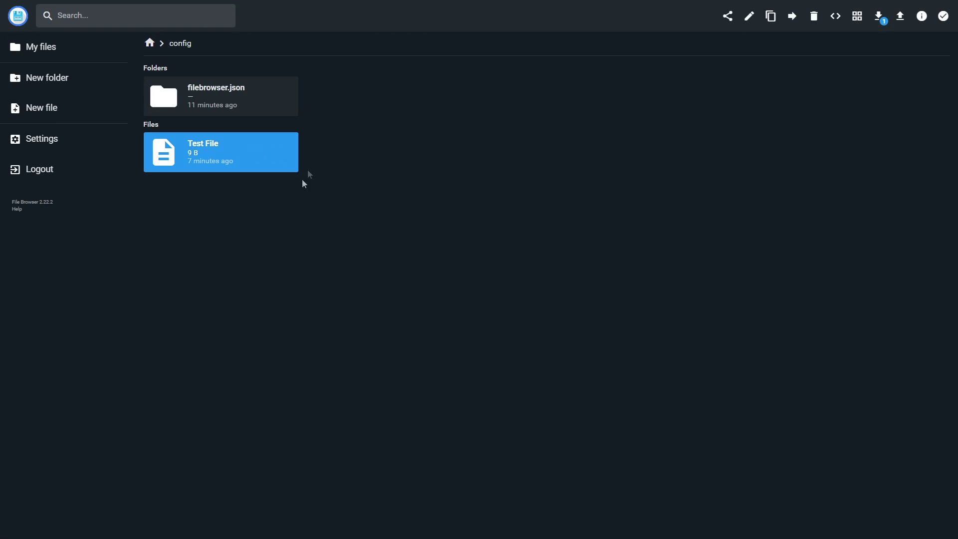
pyautogui.click(32, 112)
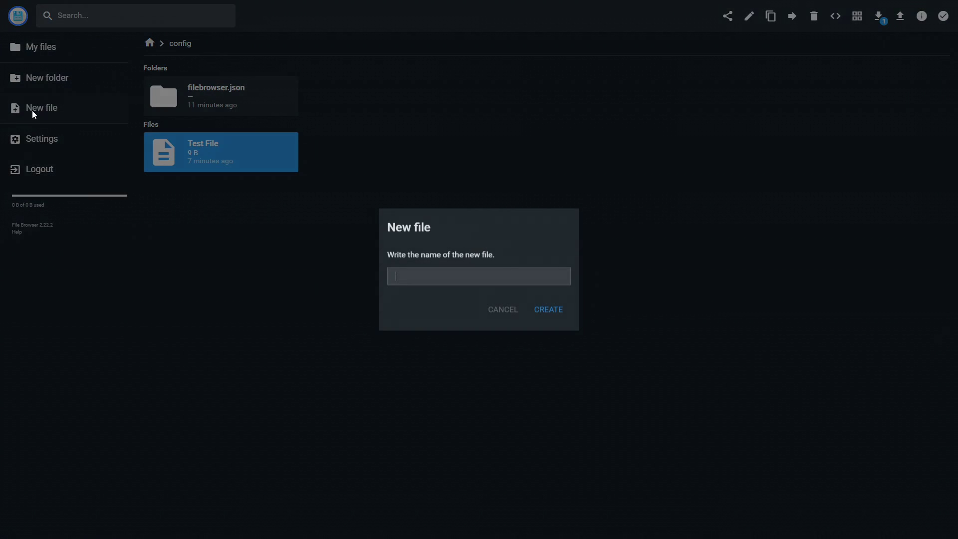
pyautogui.write('Test2')
pyautogui.press('Return')
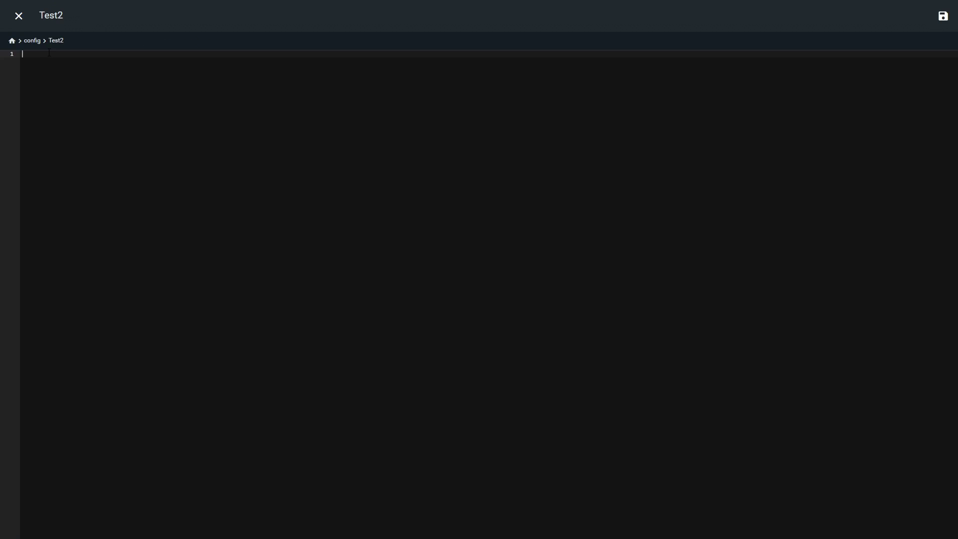
pyautogui.write('ihgfwgwegwekrghoweirgh')
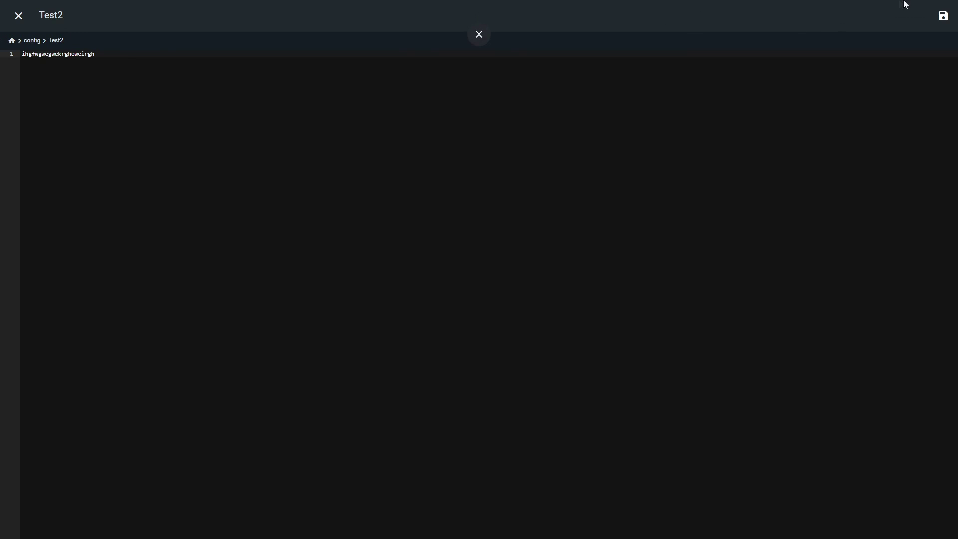
pyautogui.click(942, 16)
pyautogui.click(19, 16)
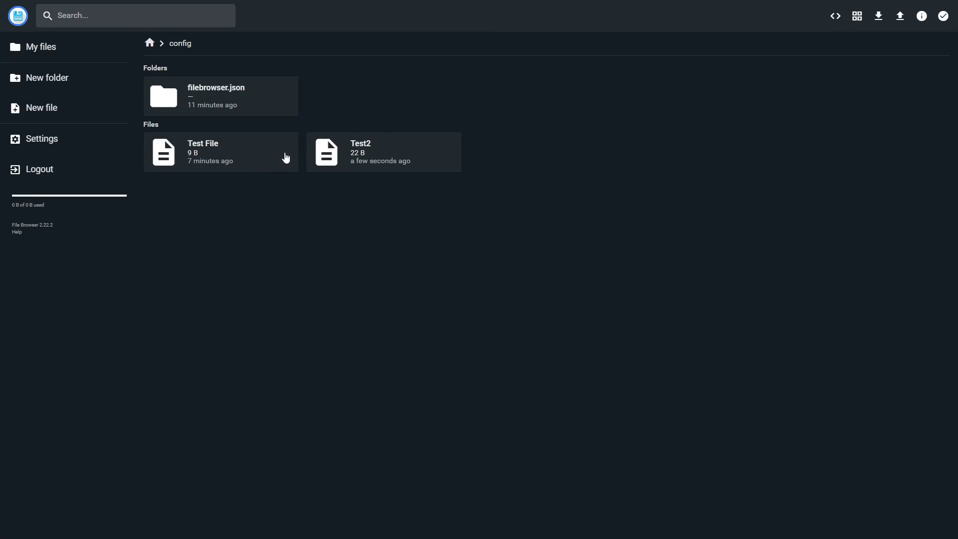
pyautogui.click(231, 160)
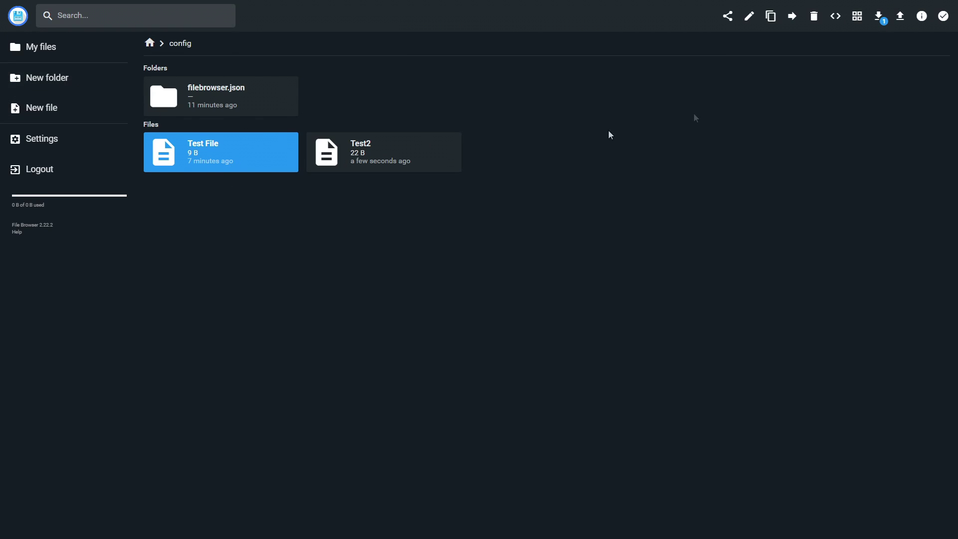
# Upload favicon-02_LightRed.png into config, cancel a download of it, and open its Share dialog
pyautogui.click(904, 22)
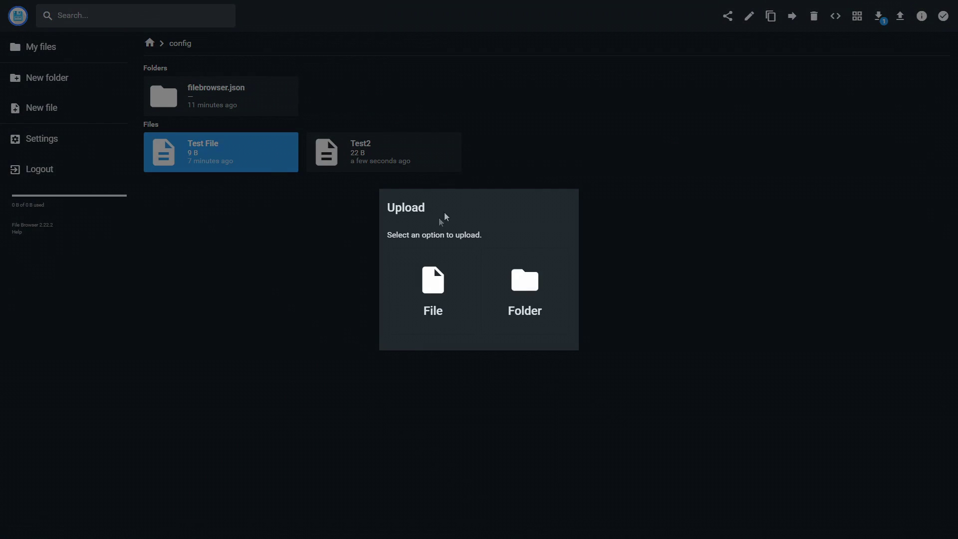
pyautogui.click(453, 273)
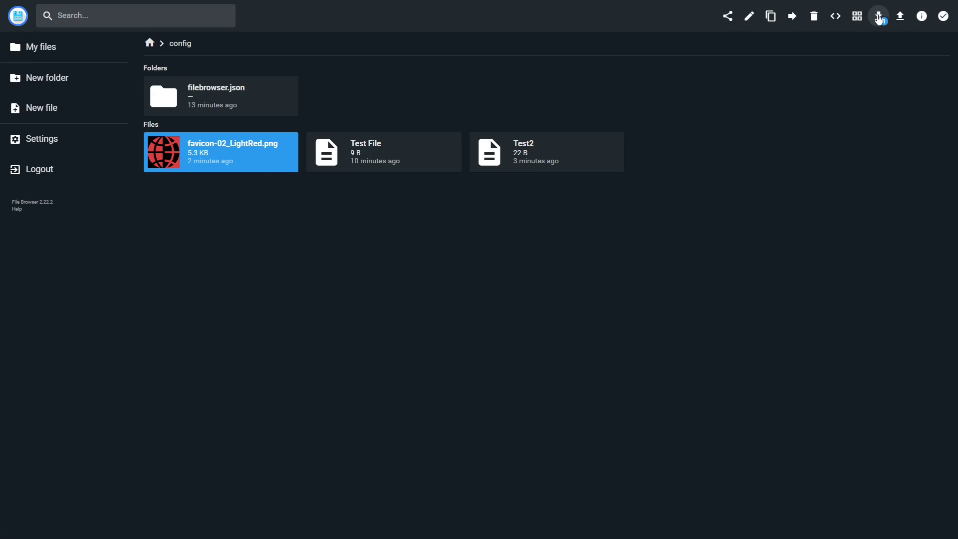
pyautogui.click(878, 17)
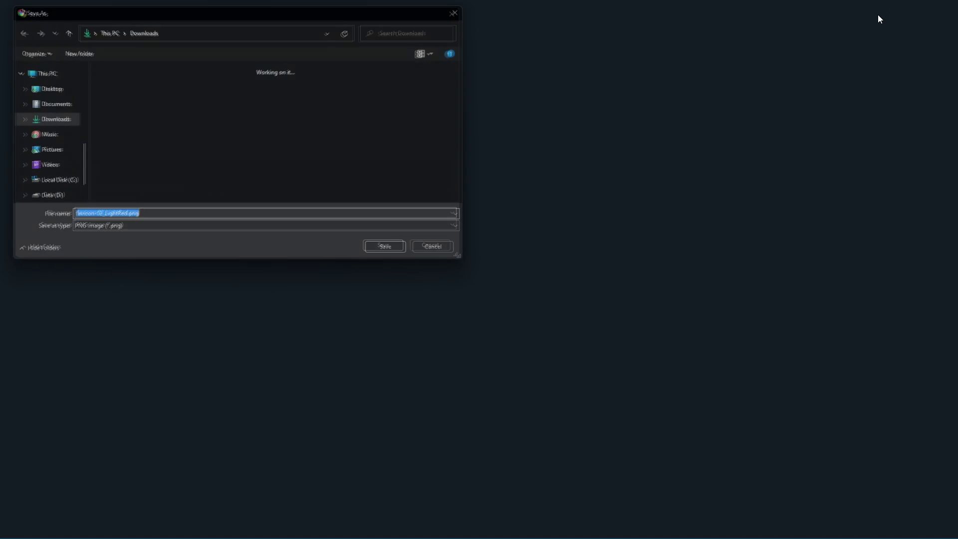
pyautogui.click(454, 252)
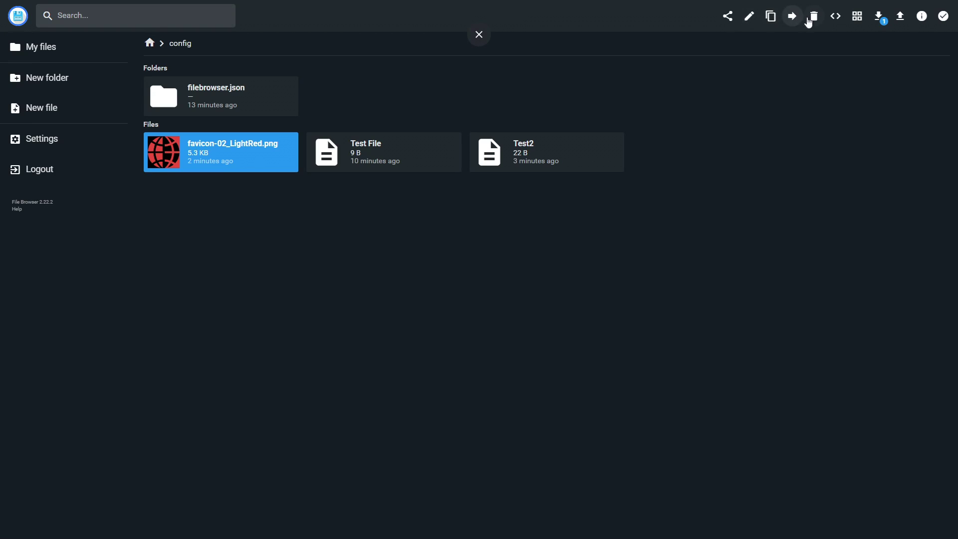
pyautogui.click(728, 18)
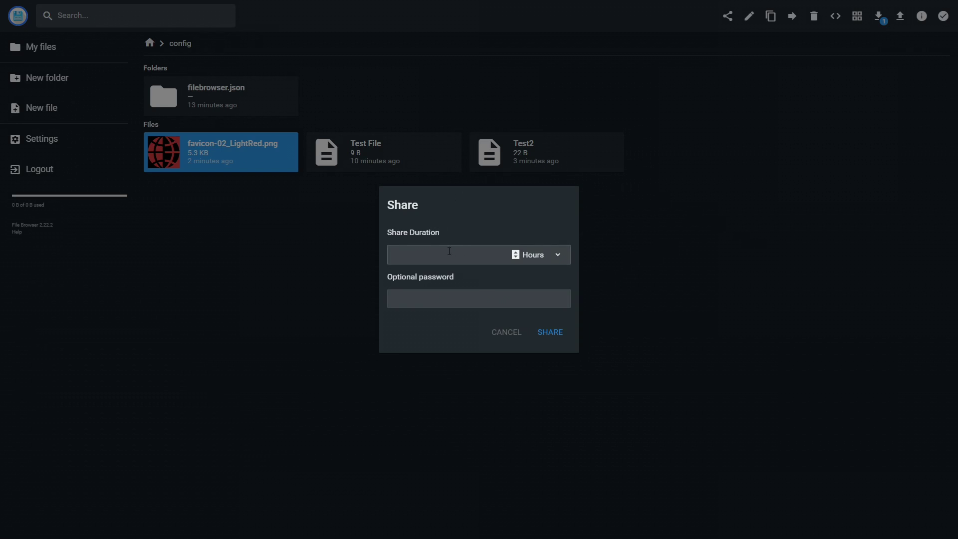
# Create an 8-hour share link for favicon-02_LightRed.png and copy it to the clipboard
pyautogui.click(557, 255)
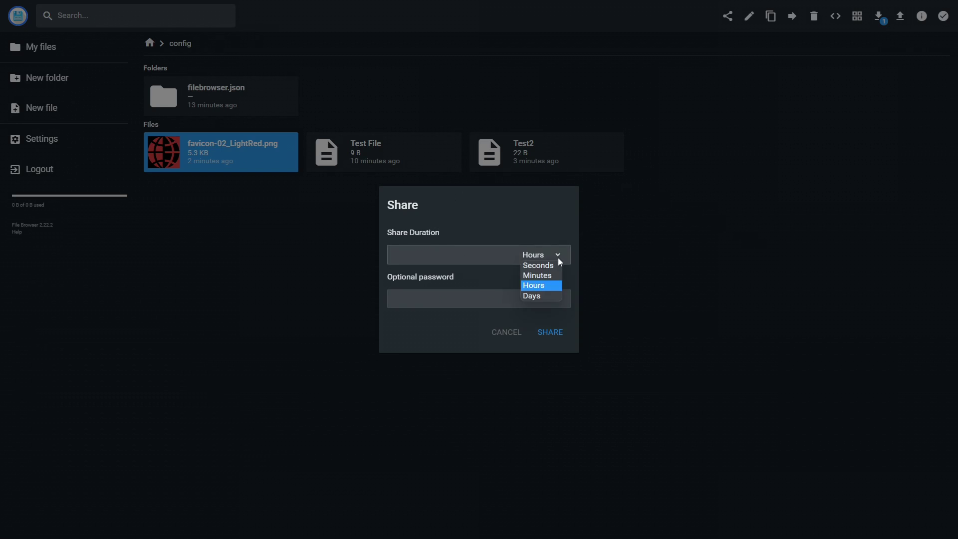
pyautogui.click(552, 286)
pyautogui.click(477, 252)
pyautogui.write('8')
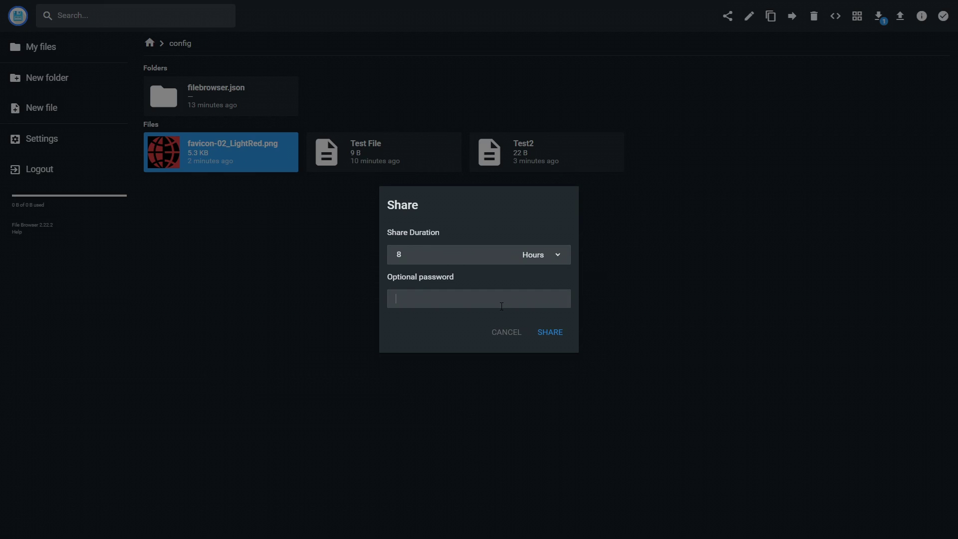
pyautogui.click(540, 332)
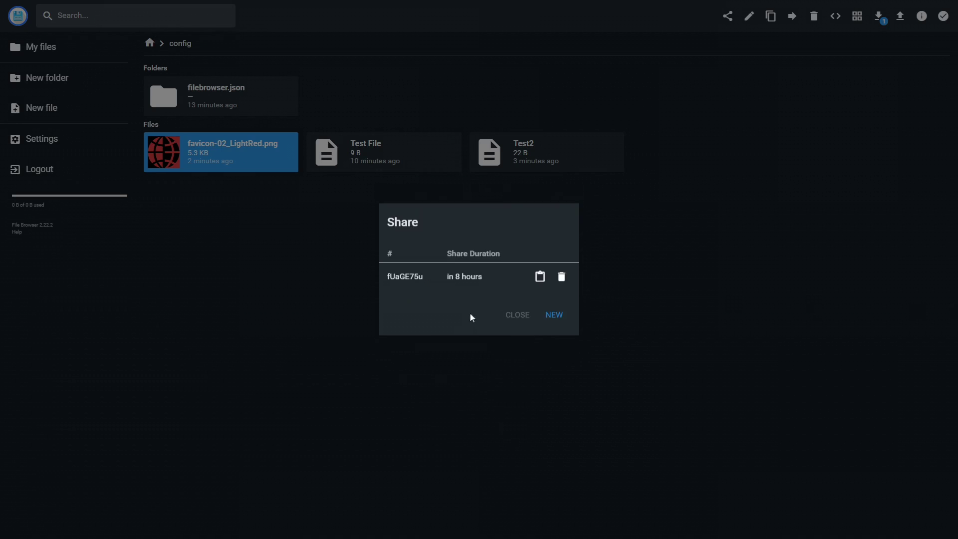
pyautogui.moveTo(386, 275); pyautogui.dragTo(426, 281)
pyautogui.click(431, 282)
pyautogui.click(539, 283)
# Open the favicon-02_LightRed.png share link in a Chrome Incognito window to reach its download page
pyautogui.press('F11')
pyautogui.click(947, 26)
pyautogui.click(870, 68)
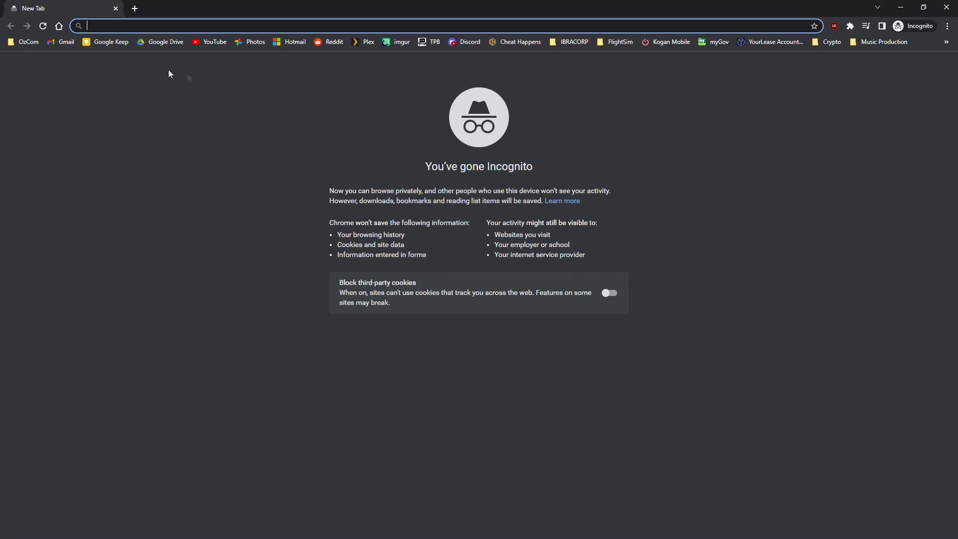
pyautogui.hotkey('ctrl', 'v')
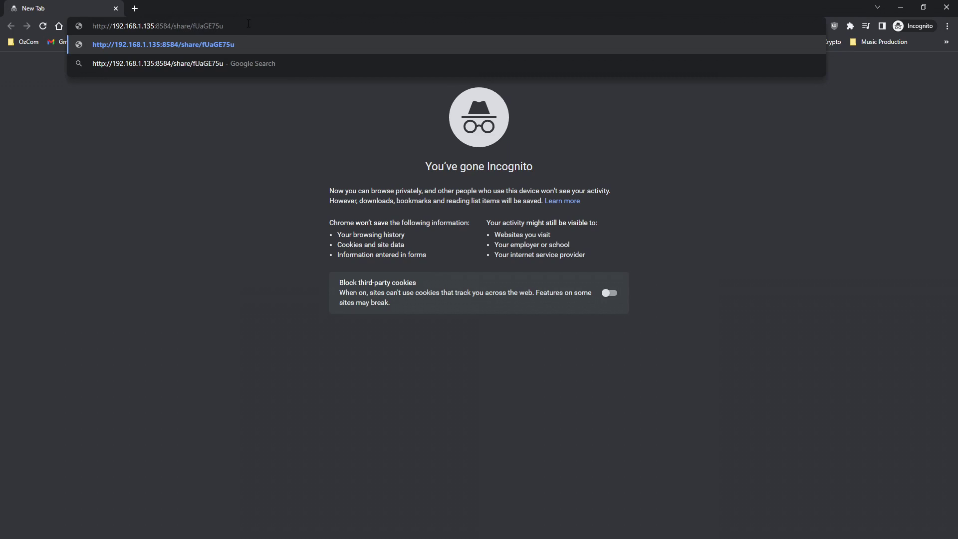
pyautogui.press('Return')
pyautogui.press('F11')
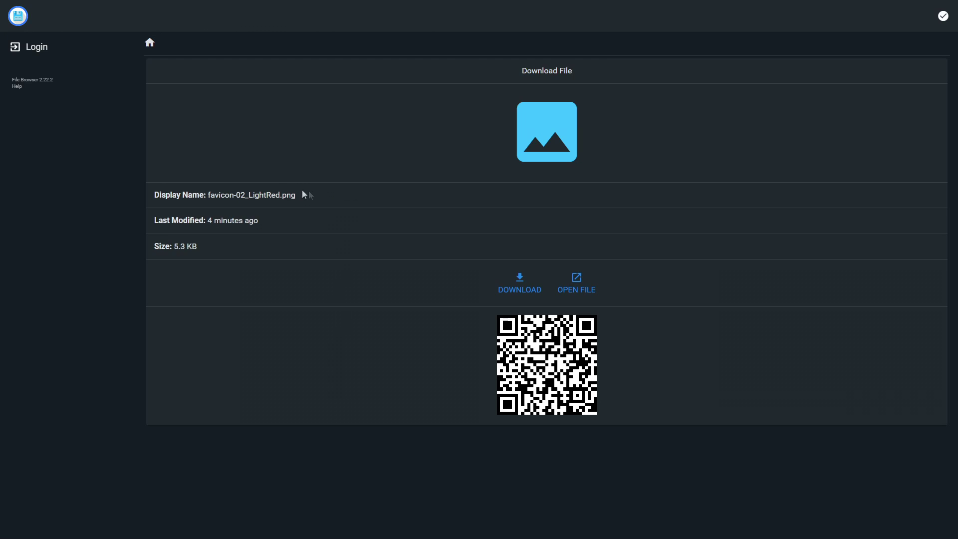
pyautogui.moveTo(310, 195); pyautogui.dragTo(212, 195)
pyautogui.click(223, 195)
pyautogui.moveTo(267, 223); pyautogui.dragTo(178, 246)
pyautogui.click(699, 393)
# Back in the logged-in tab, open the command shell panel and show the config folder as a list
pyautogui.hotkey('ctrl', 'w')
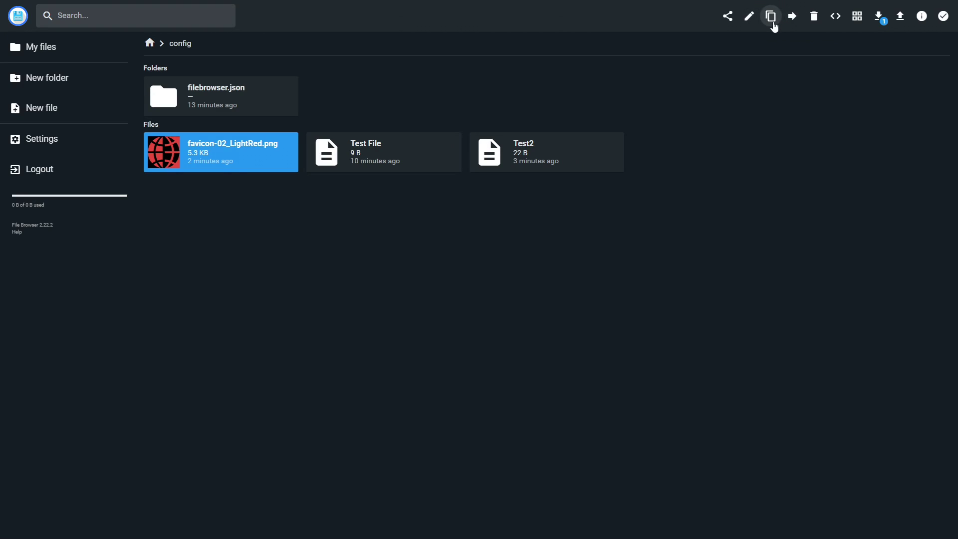
pyautogui.click(836, 21)
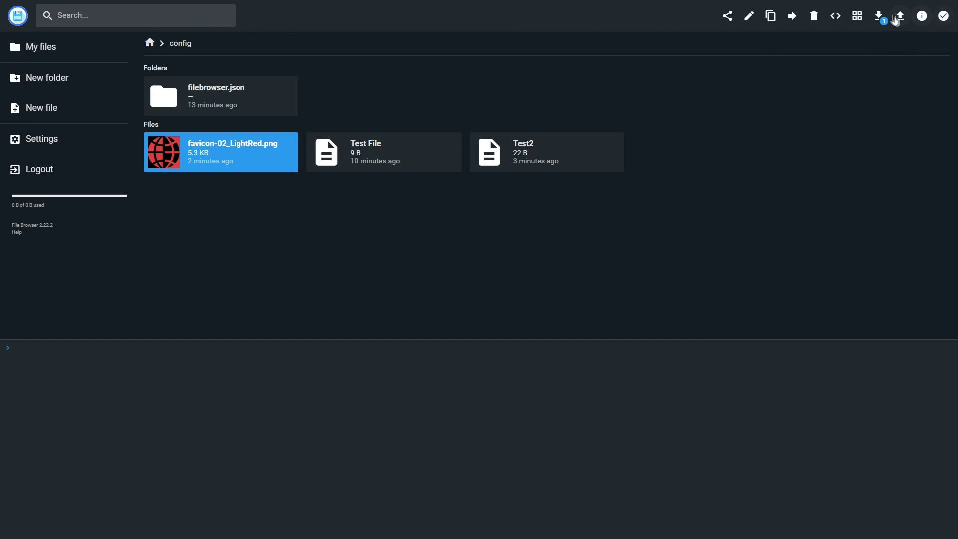
pyautogui.click(879, 20)
pyautogui.click(856, 20)
pyautogui.click(856, 21)
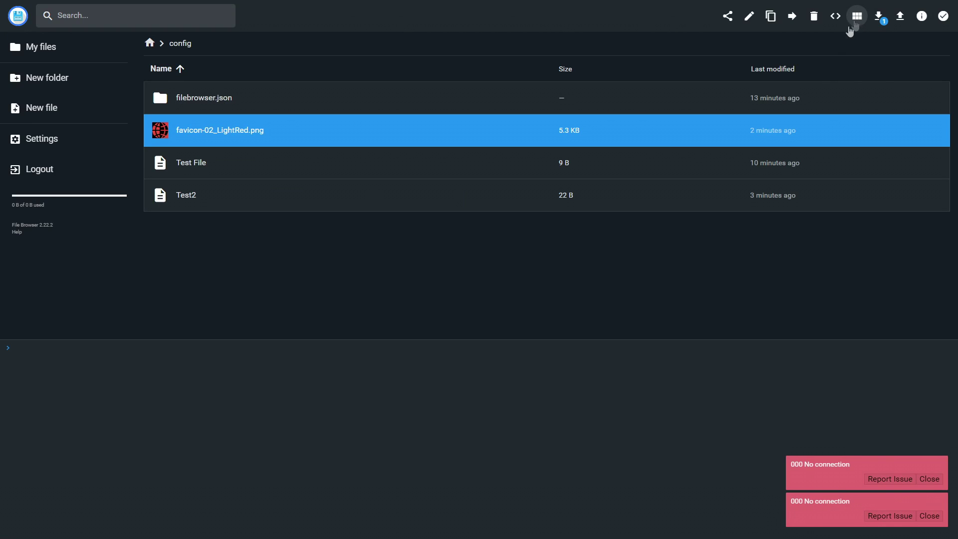
# Delete the favicon-02_LightRed.png share in Share Management, then go to Global Settings
pyautogui.click(54, 152)
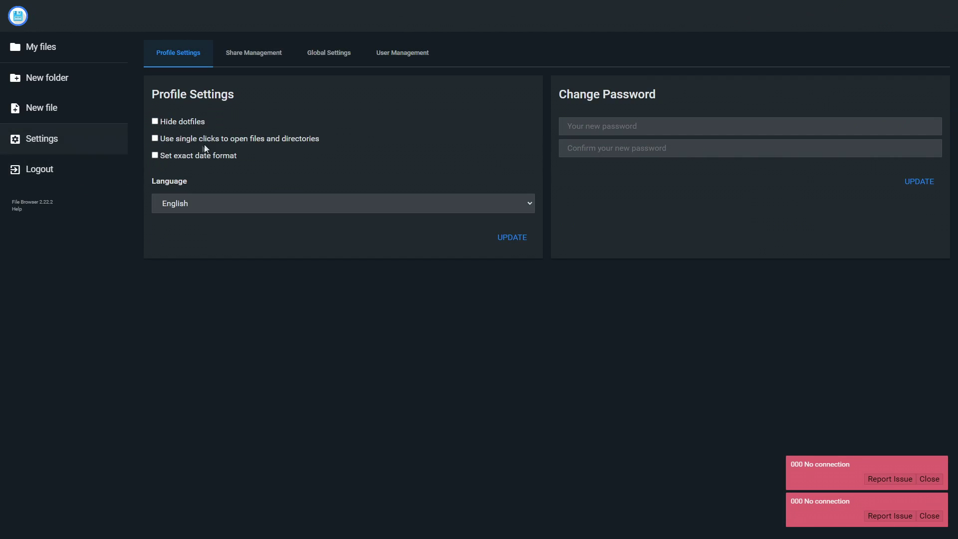
pyautogui.click(279, 62)
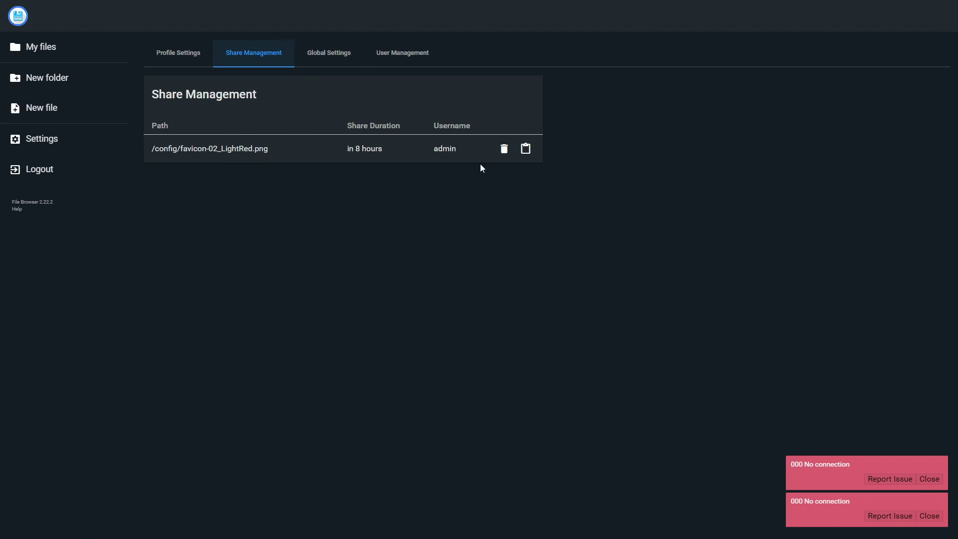
pyautogui.click(504, 148)
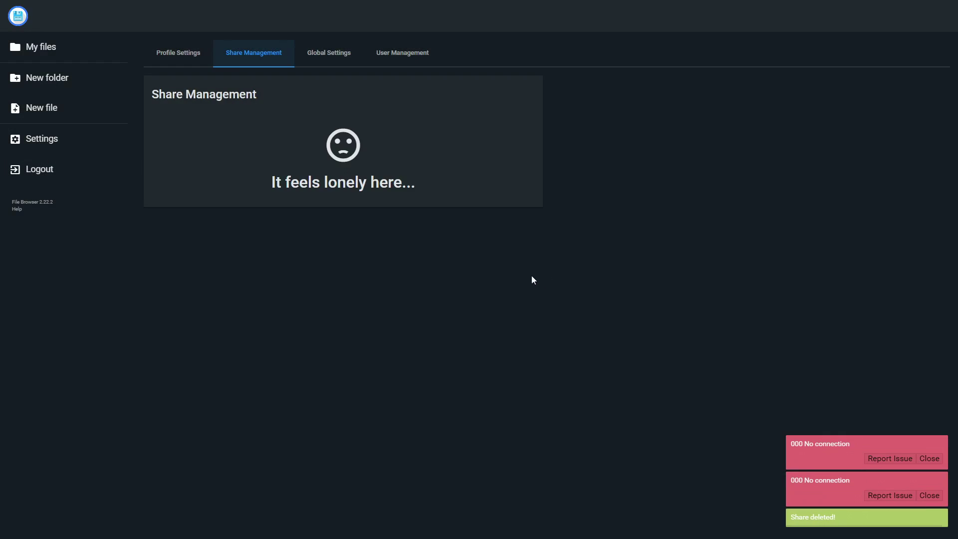
pyautogui.click(319, 63)
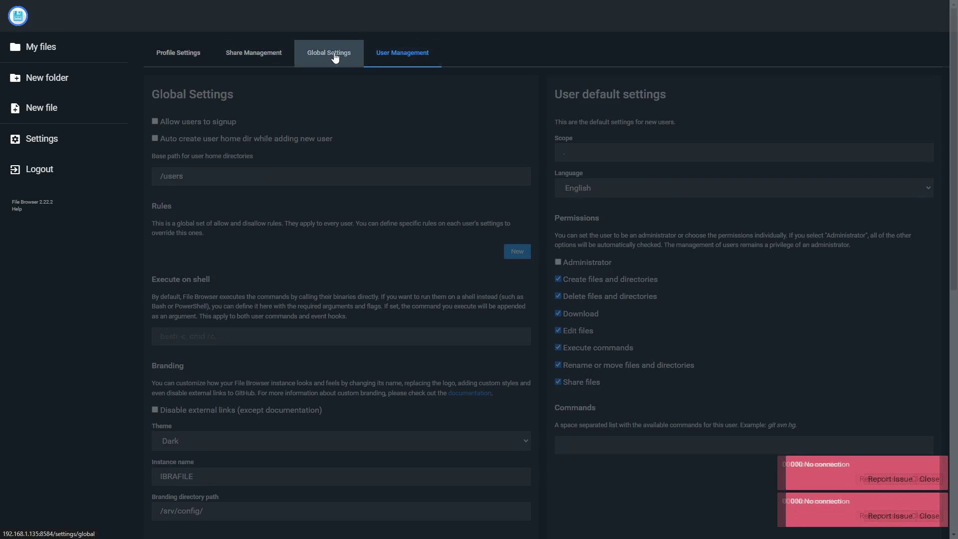
# Expand the After Copy command hook and enable auto-creating home directories for new users
pyautogui.scroll(-8, 657, 226)
pyautogui.scroll(-1, 657, 226)
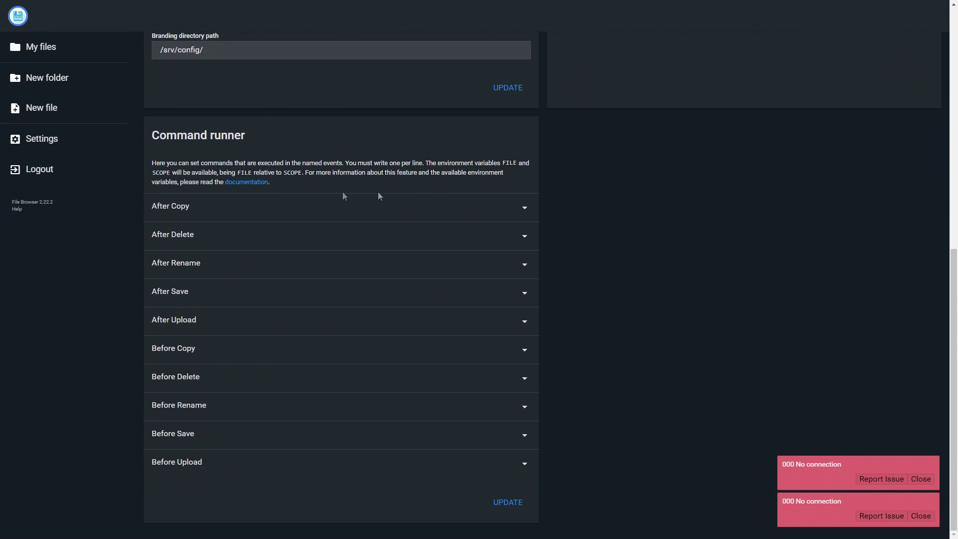
pyautogui.click(274, 215)
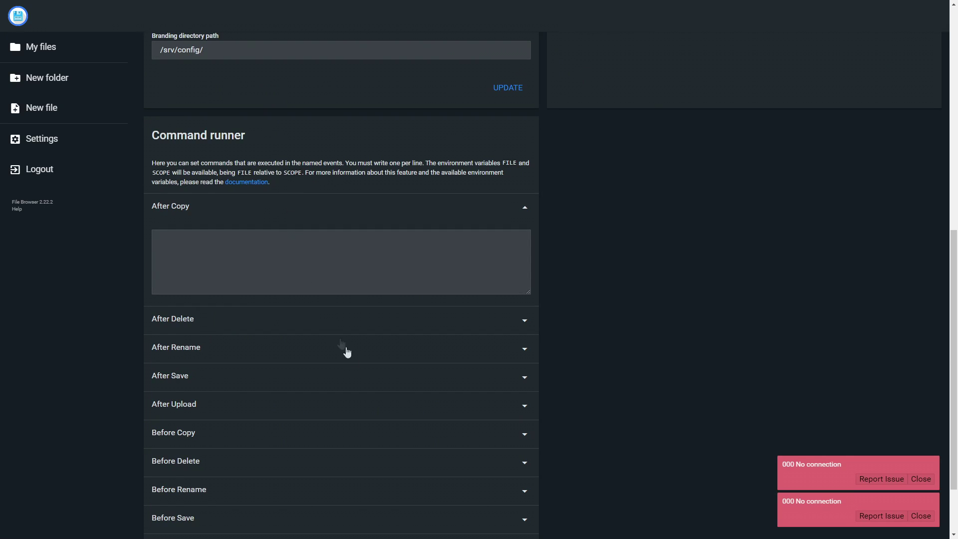
pyautogui.scroll(-2, 367, 374)
pyautogui.scroll(10, 367, 373)
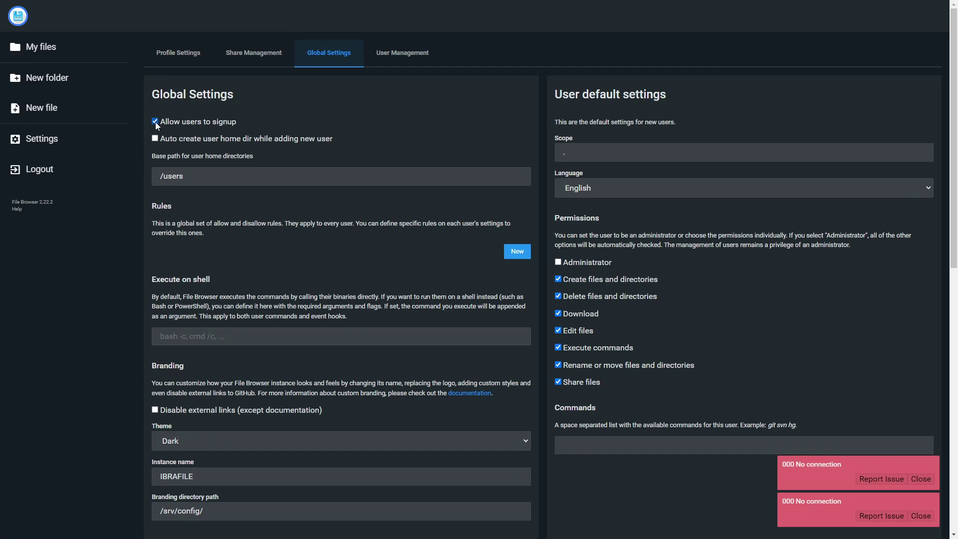
pyautogui.click(155, 139)
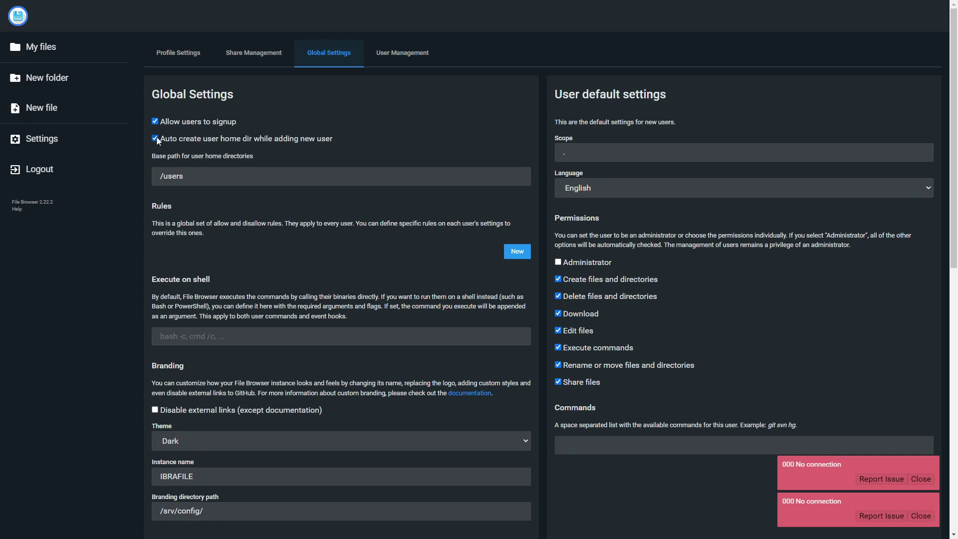